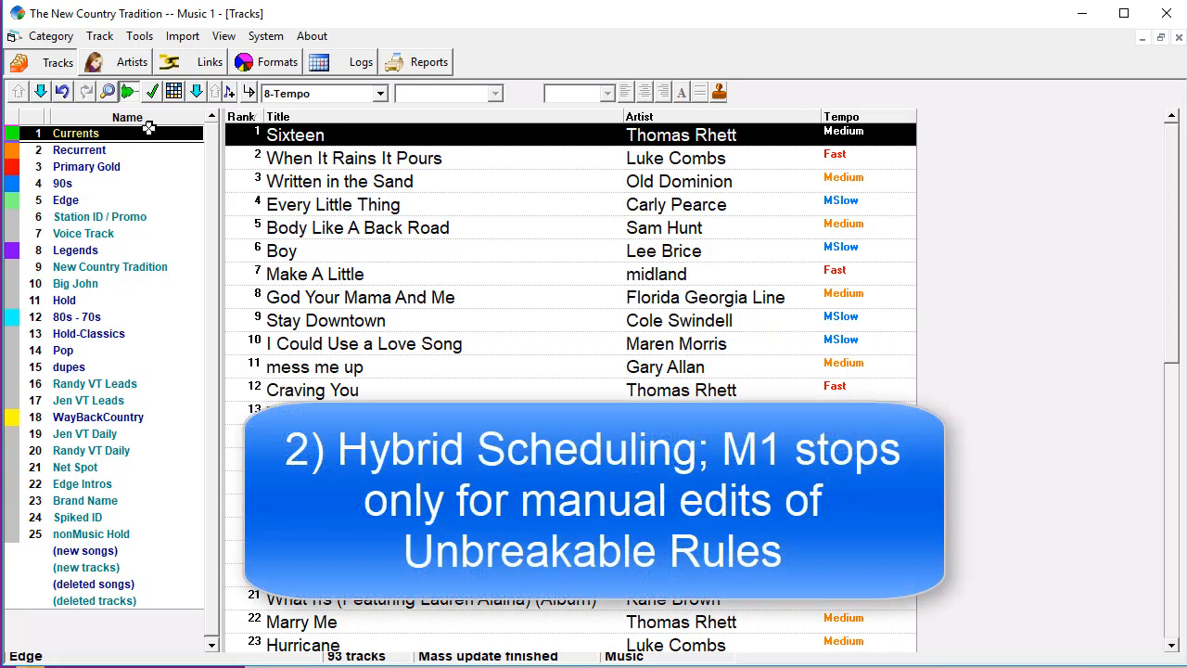
# Review the rotation rules and alternative categories of Currents, Recurrent, Primary Gold, 90s and Edge.
pyautogui.click(150, 91)
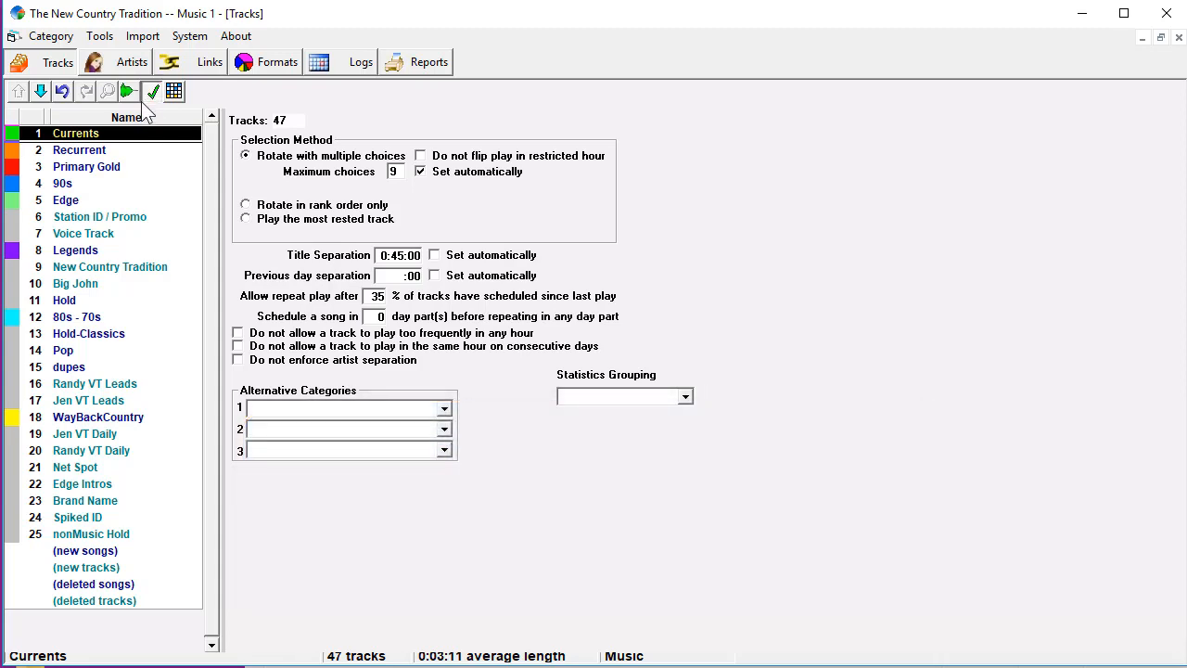
pyautogui.click(111, 150)
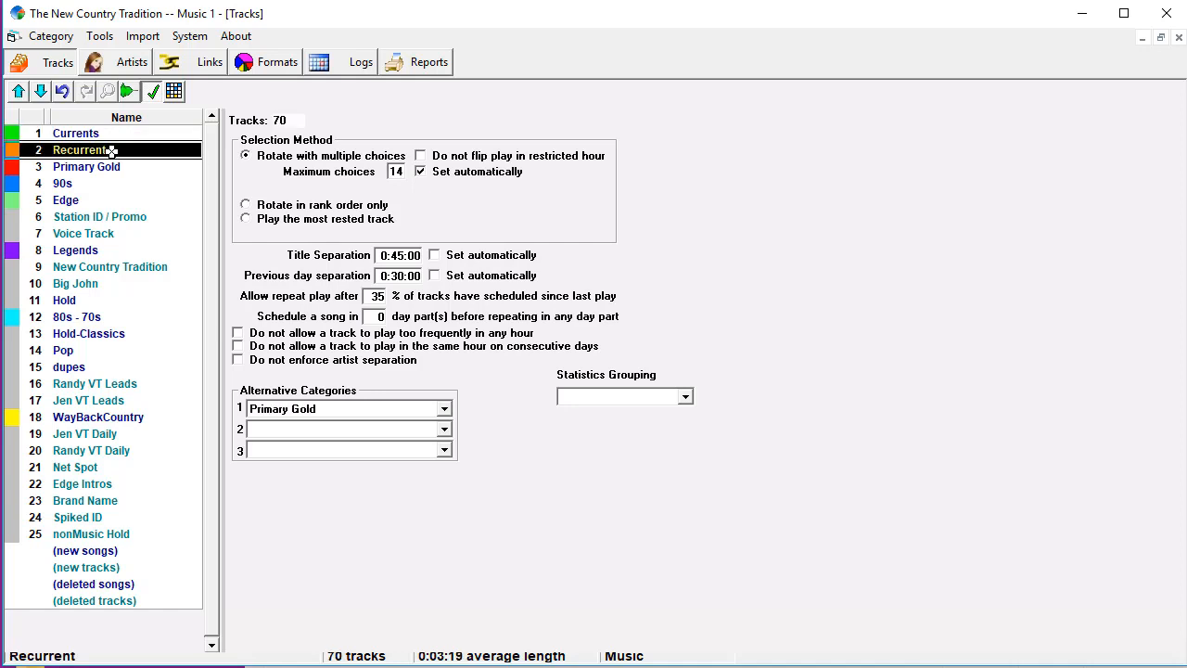
pyautogui.click(445, 409)
pyautogui.click(510, 405)
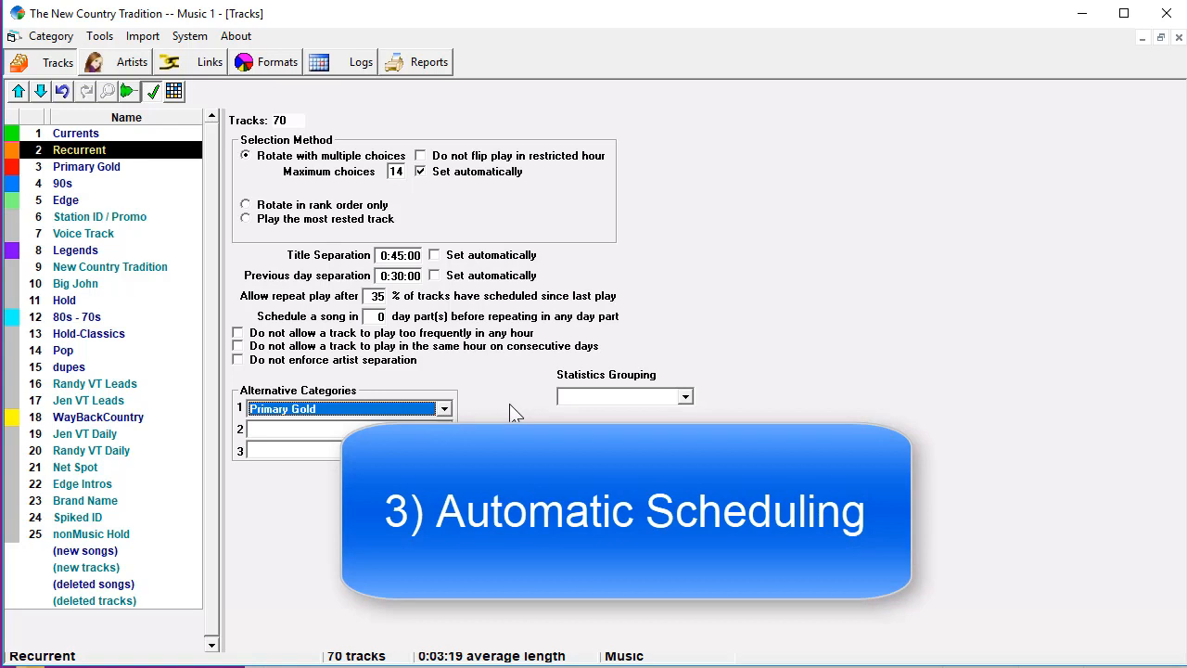
pyautogui.click(125, 167)
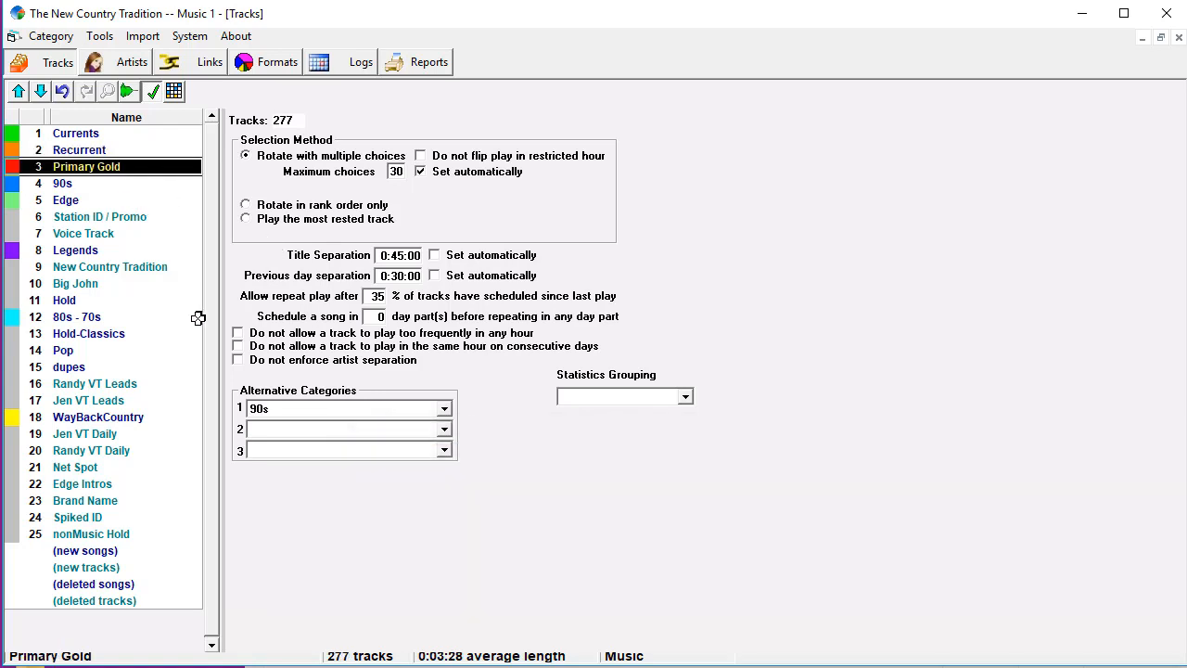
pyautogui.click(106, 185)
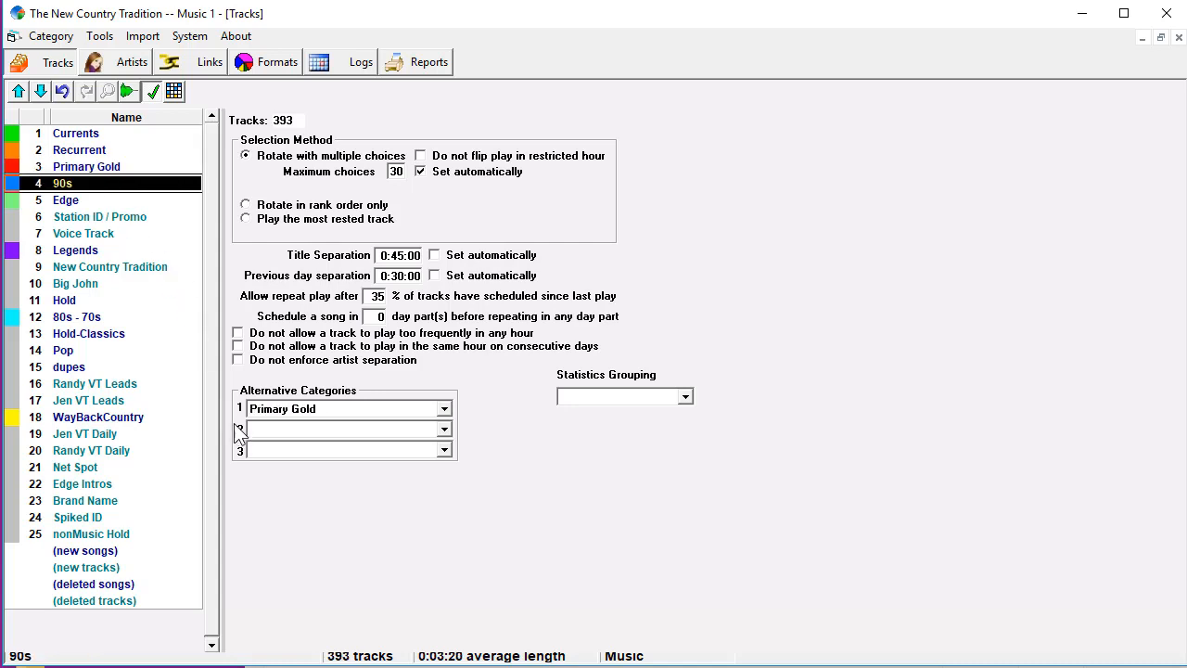
pyautogui.click(135, 202)
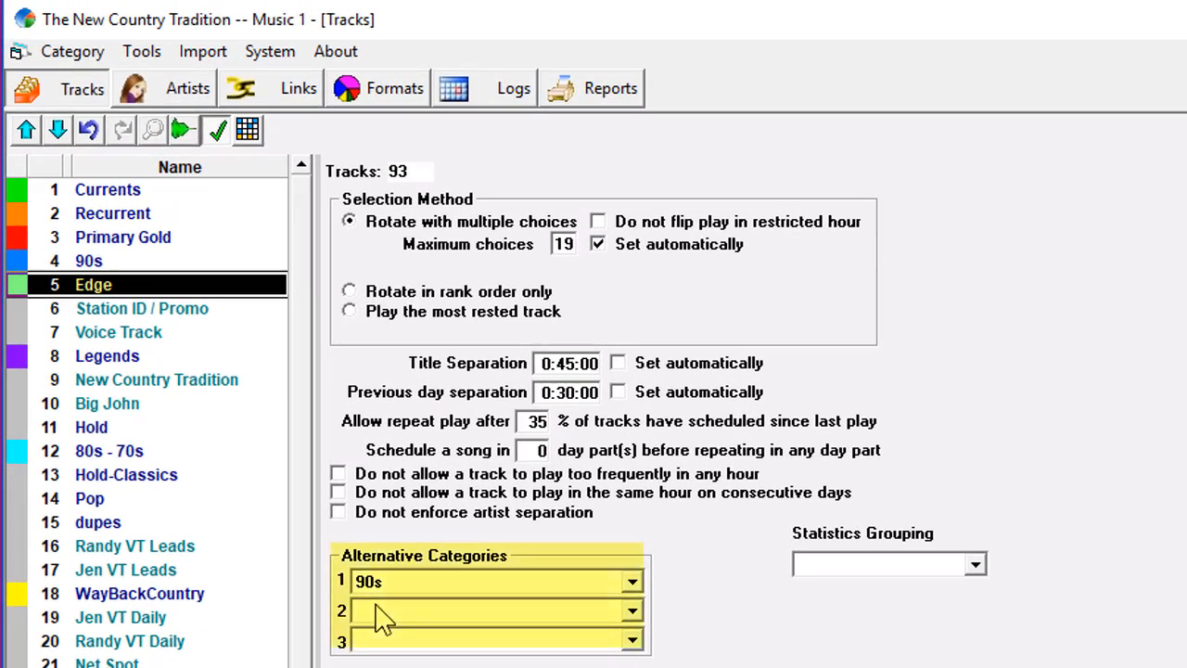
# Set the second alternative category of Primary Gold to Recurrent.
pyautogui.click(190, 239)
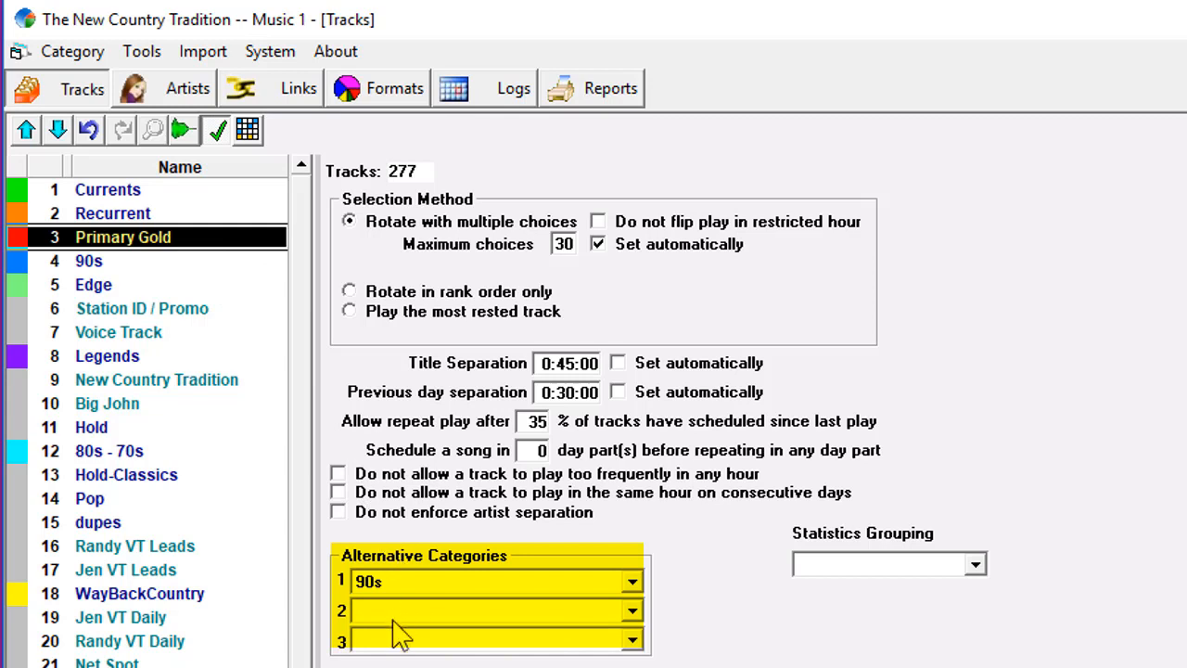
pyautogui.click(632, 614)
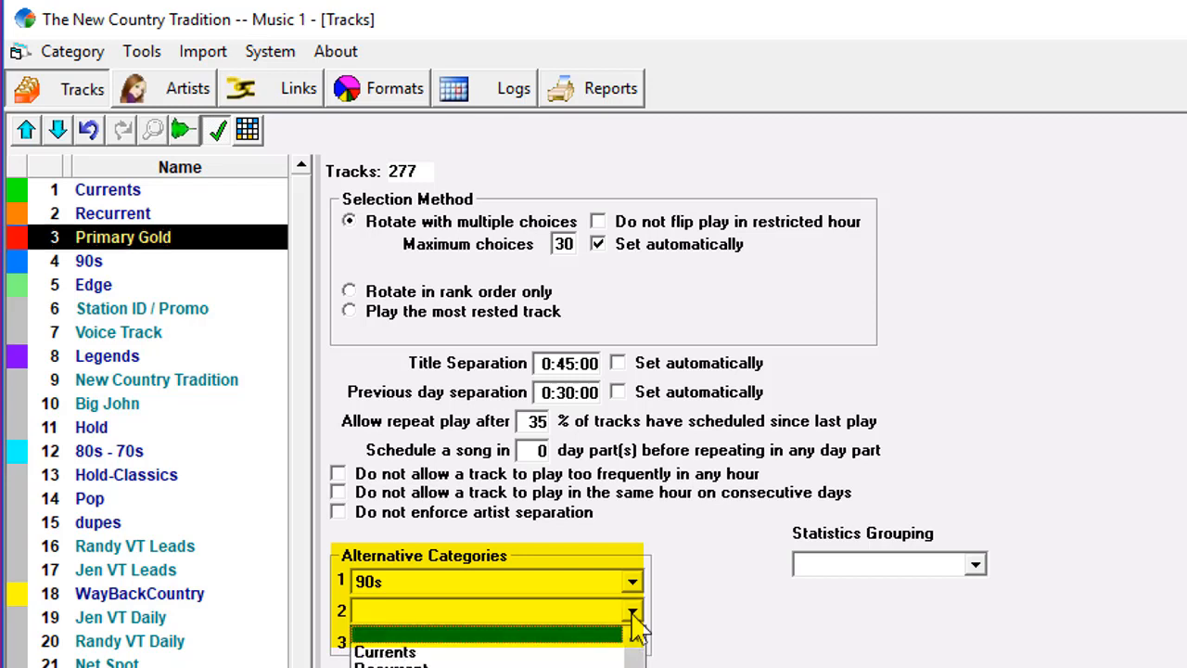
pyautogui.click(381, 667)
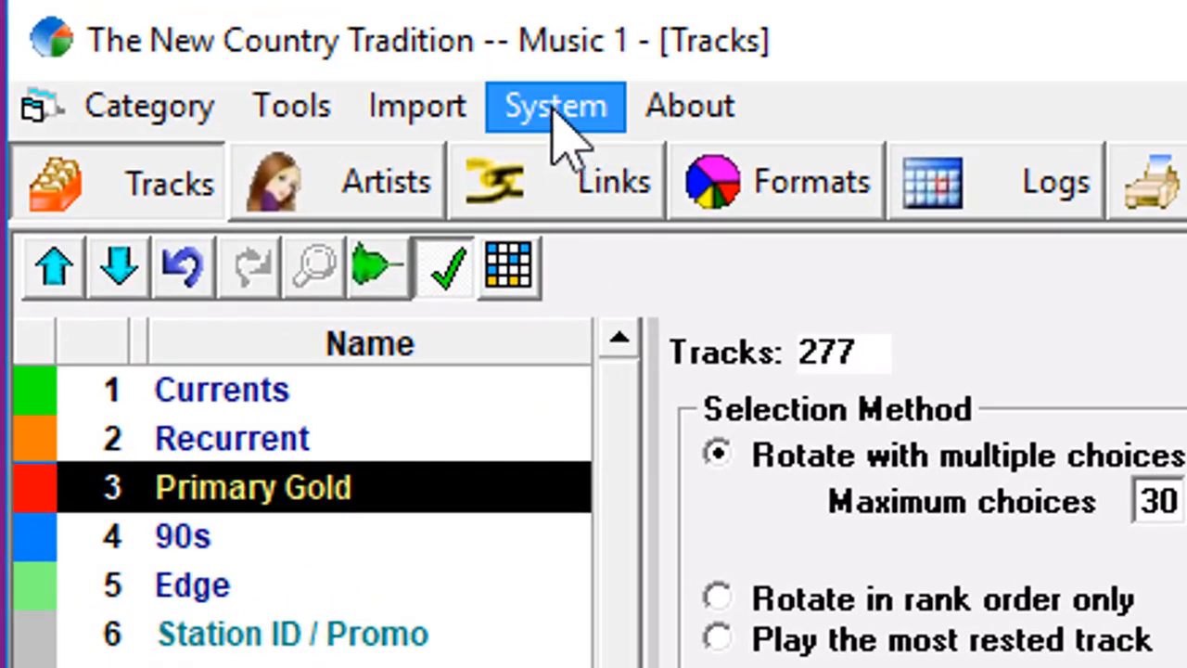
# In the advanced system settings, demote every rule in the Unbreakable Rules group to Major Breakable Rules.
pyautogui.click(503, 101)
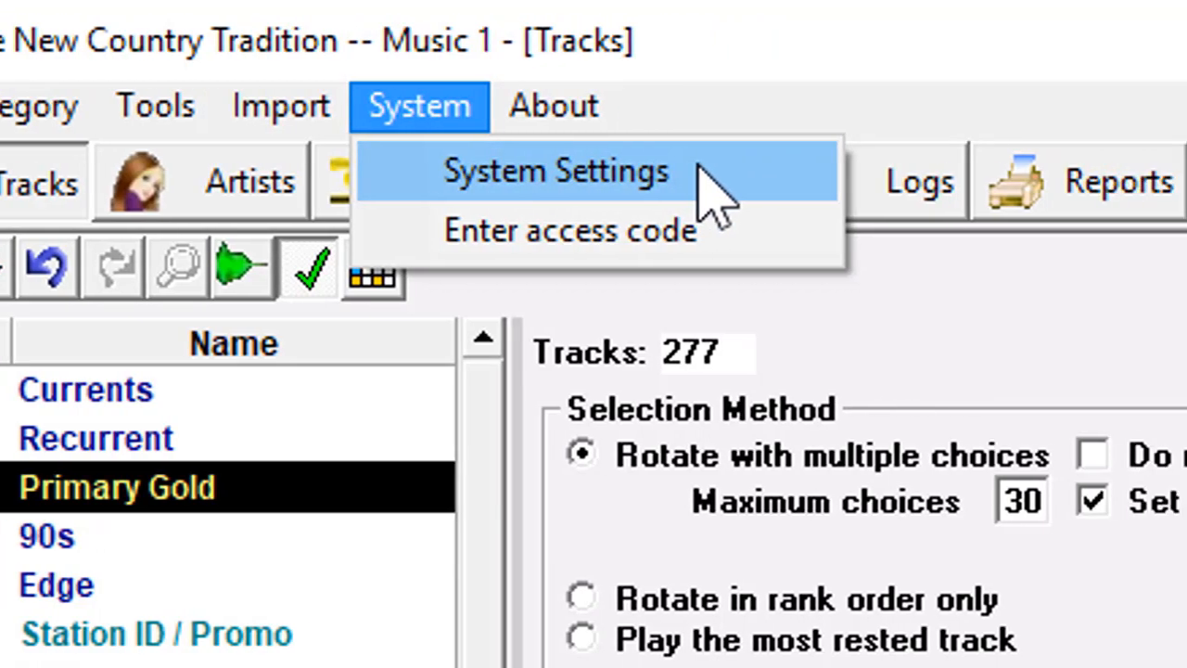
pyautogui.click(839, 190)
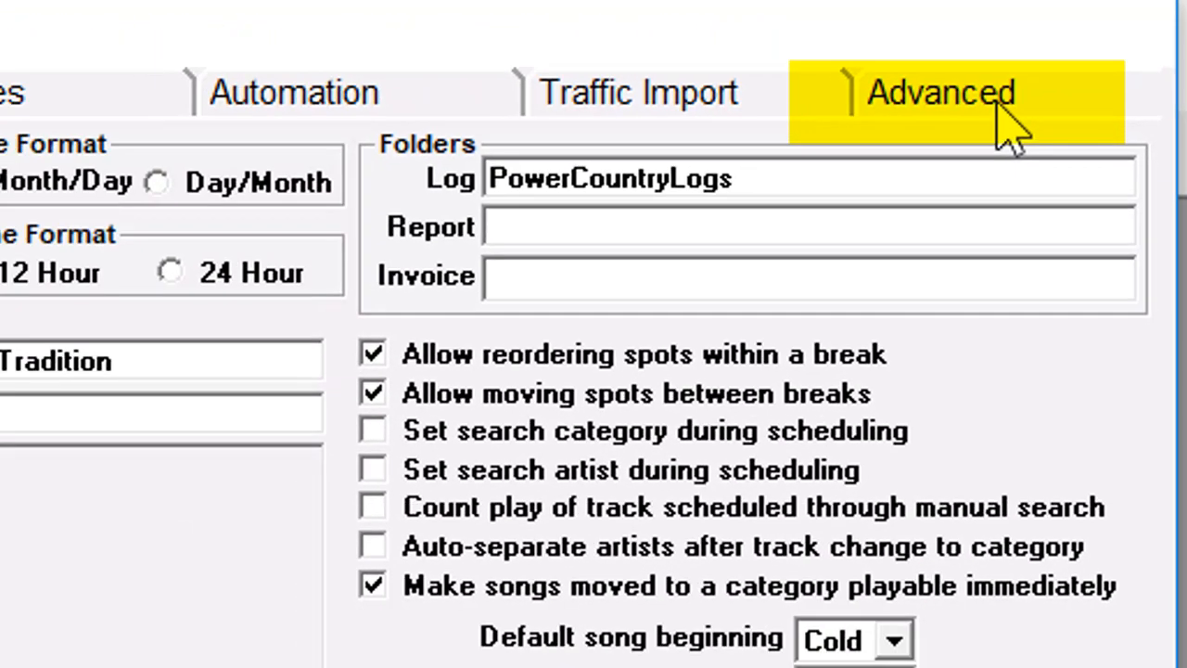
pyautogui.click(1002, 102)
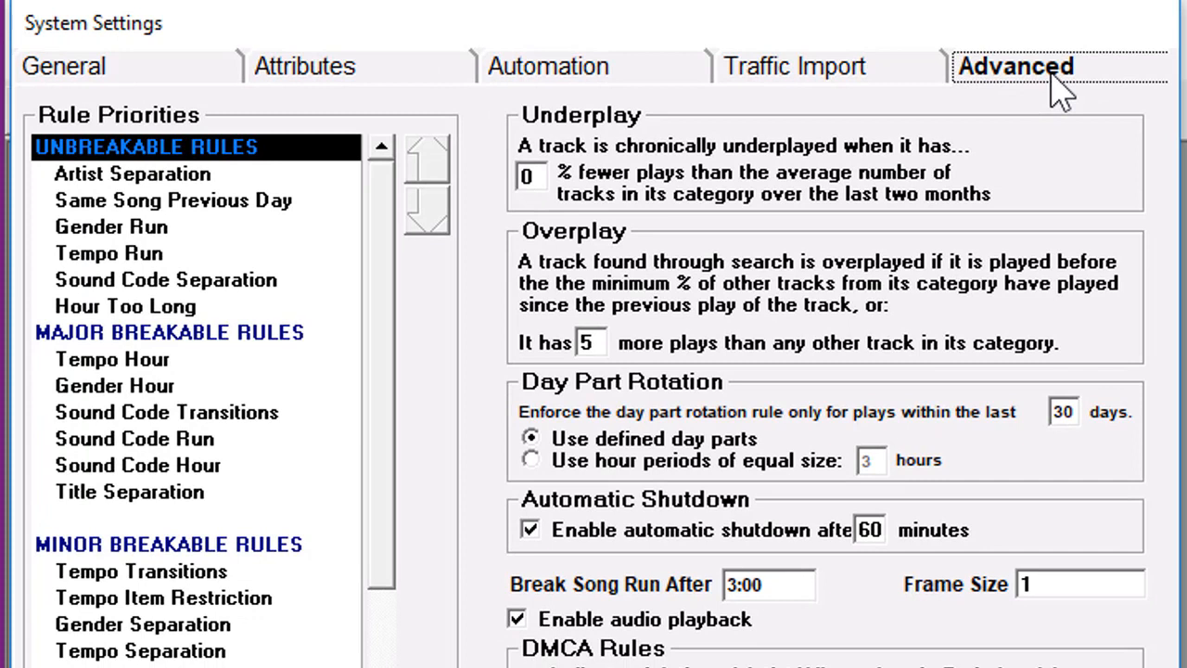
pyautogui.click(259, 178)
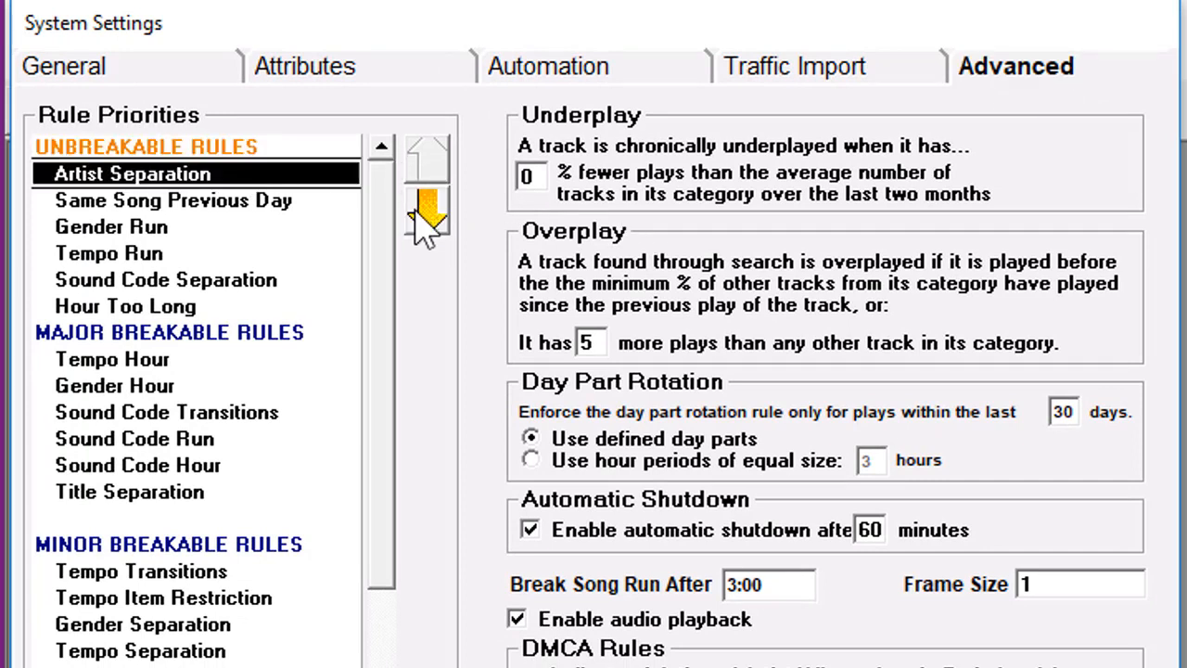
pyautogui.click(425, 216)
pyautogui.click(424, 207)
pyautogui.click(424, 206)
pyautogui.click(424, 207)
pyautogui.click(424, 207)
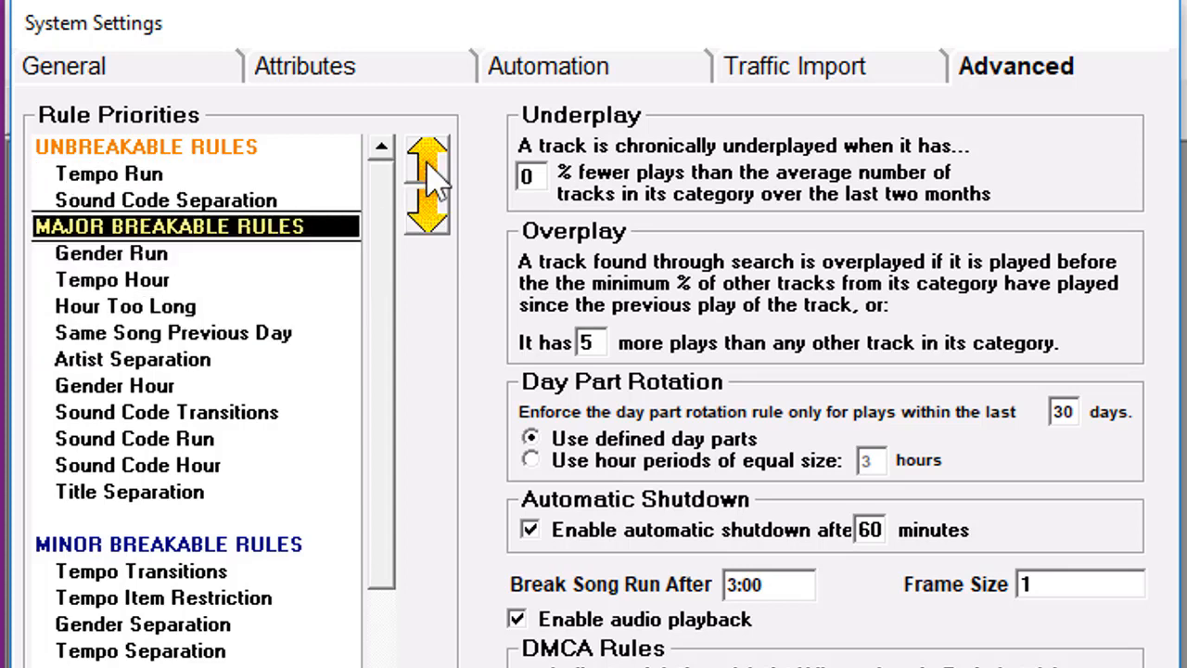
pyautogui.click(429, 167)
pyautogui.click(428, 167)
# Raise Same Song Previous Day to the first place among the major breakable rules, above Artist Separation.
pyautogui.click(305, 358)
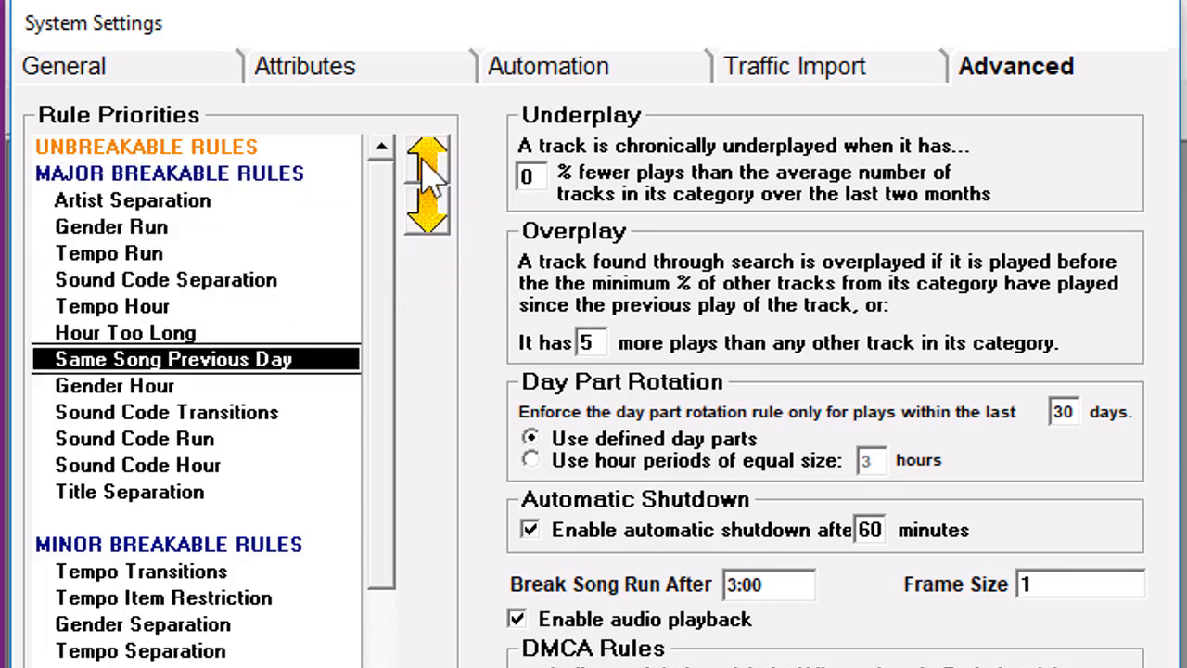
pyautogui.click(425, 167)
pyautogui.click(425, 167)
pyautogui.click(424, 167)
pyautogui.click(424, 167)
pyautogui.click(424, 167)
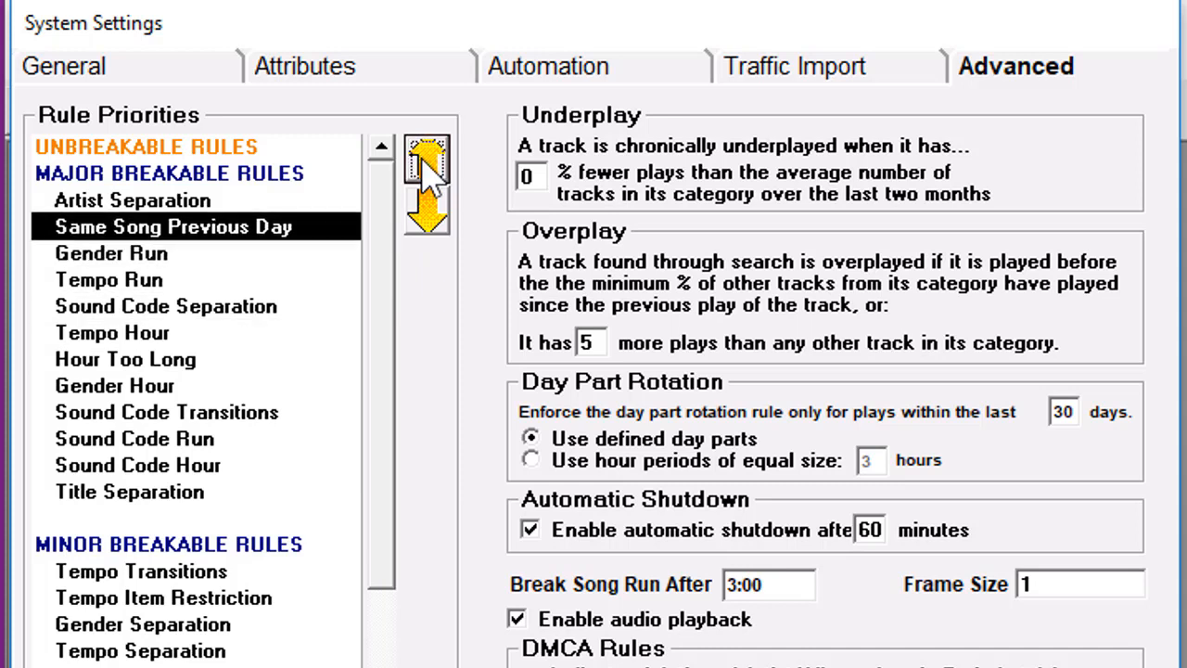
pyautogui.click(427, 167)
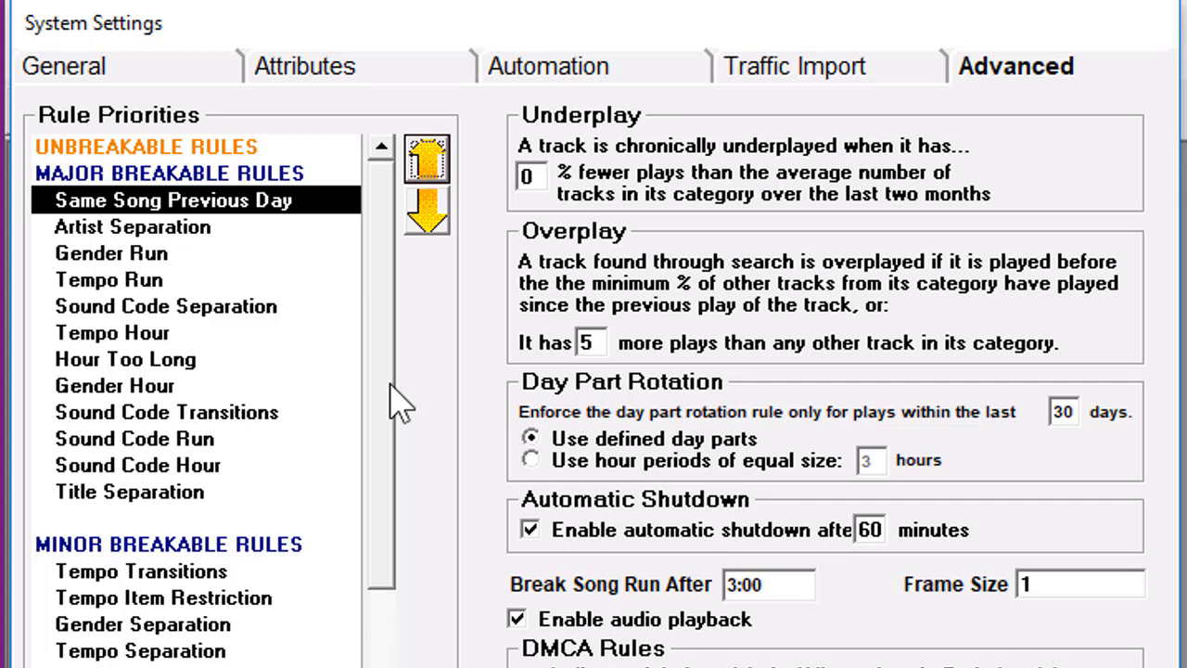
# Set the overplay limit to 2 more plays and the underplay threshold to 25% fewer plays.
pyautogui.doubleClick(588, 343)
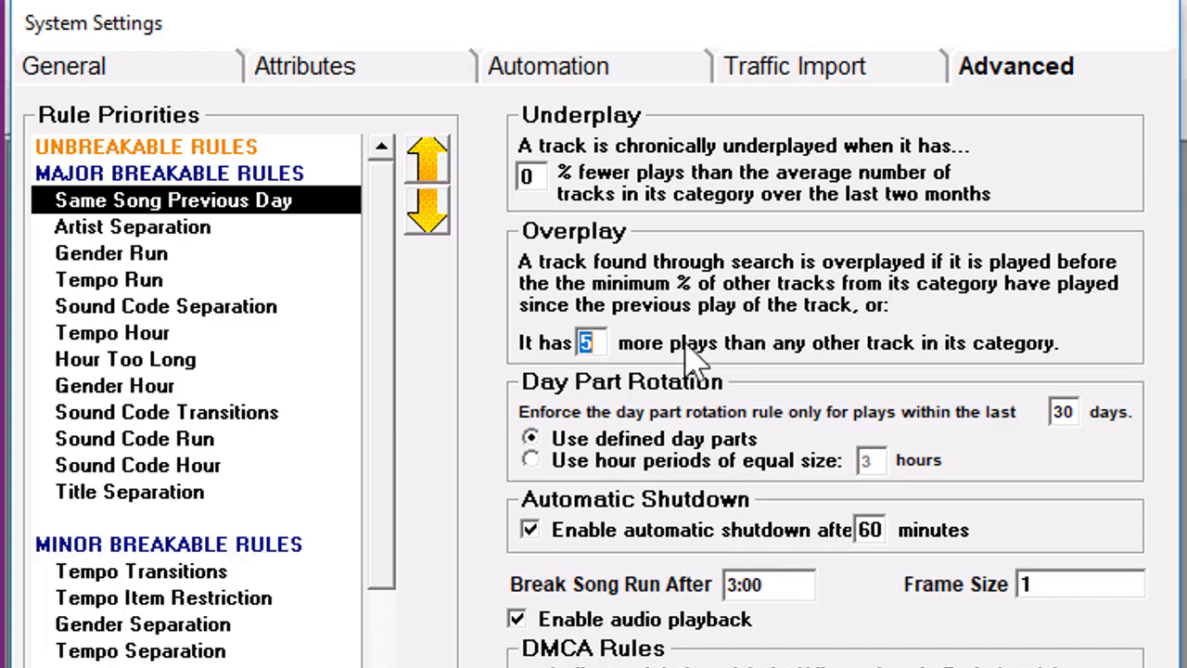
pyautogui.write('2')
pyautogui.click(524, 175)
pyautogui.write('25')
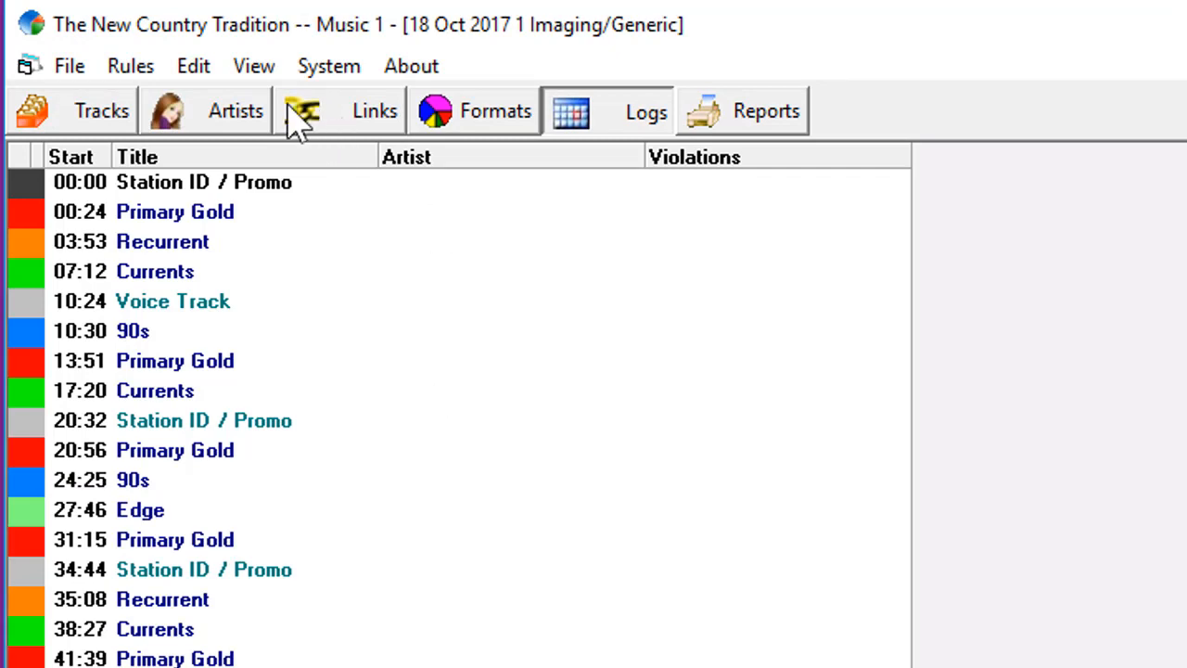
# In the 18 Oct 2017 log's rule enforcements, enable Auto Search and set Auto Dig to 10% with a maximum of 25.
pyautogui.click(134, 69)
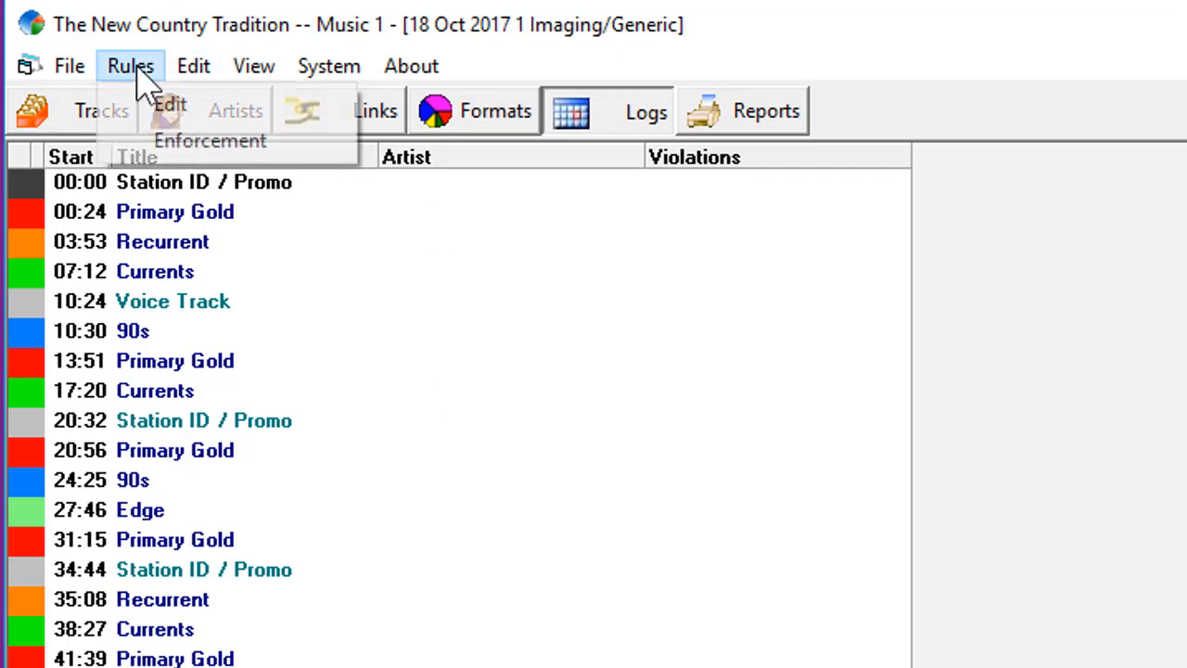
pyautogui.click(173, 141)
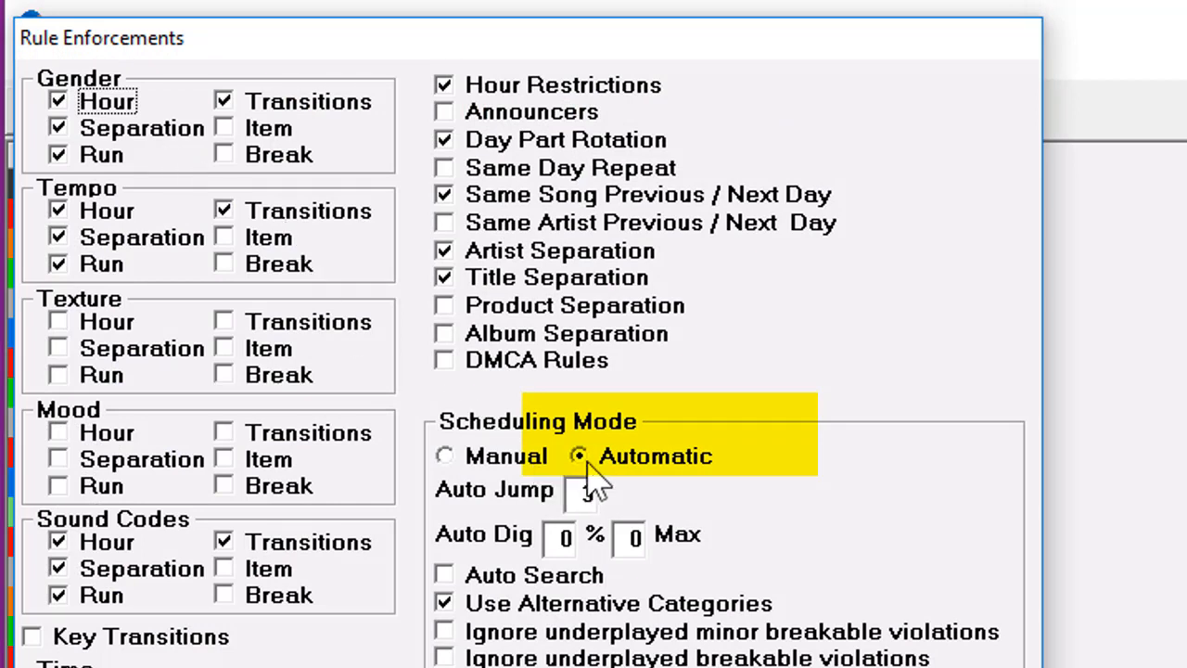
pyautogui.click(461, 582)
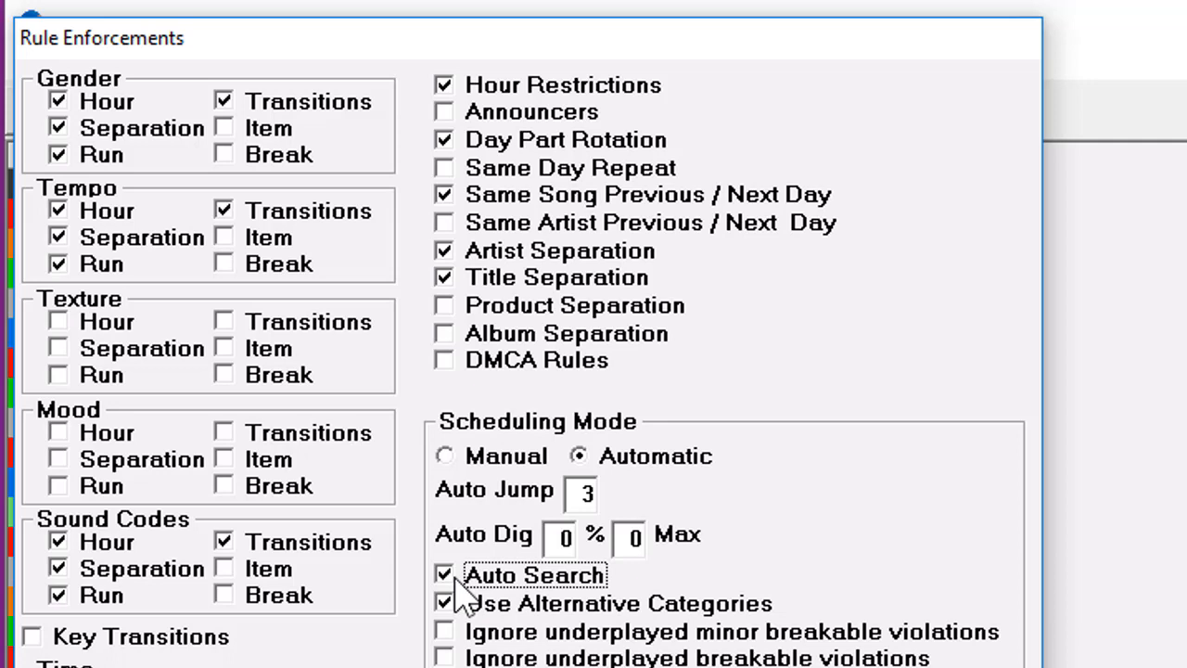
pyautogui.click(561, 540)
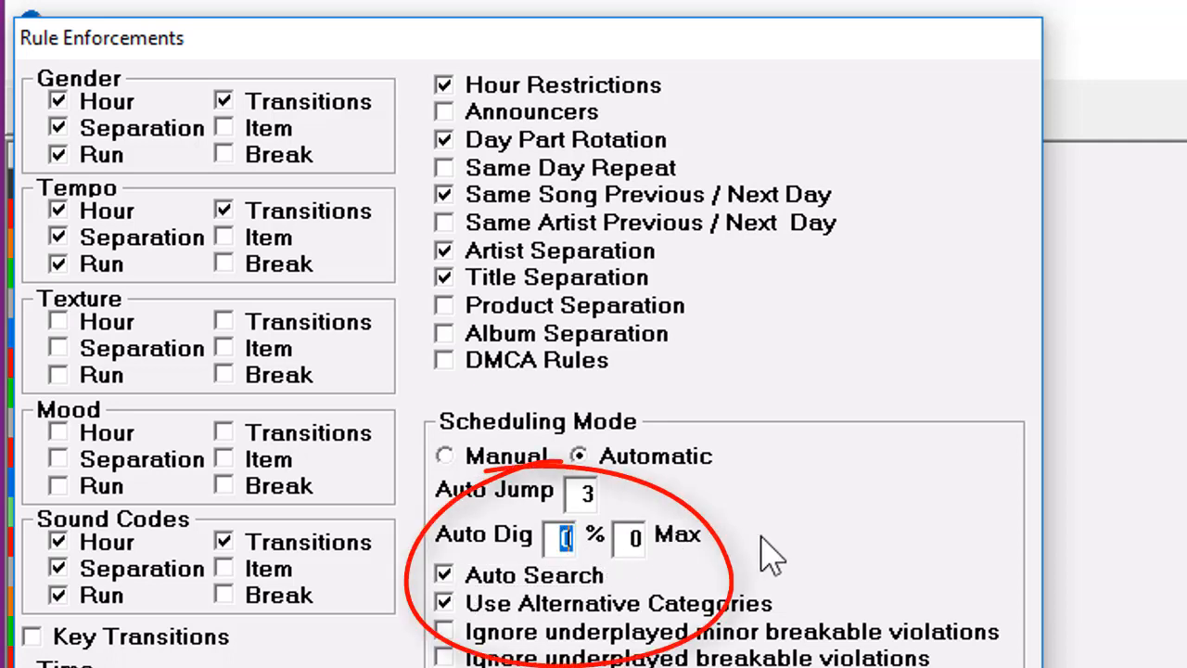
pyautogui.write('10')
pyautogui.press('Tab')
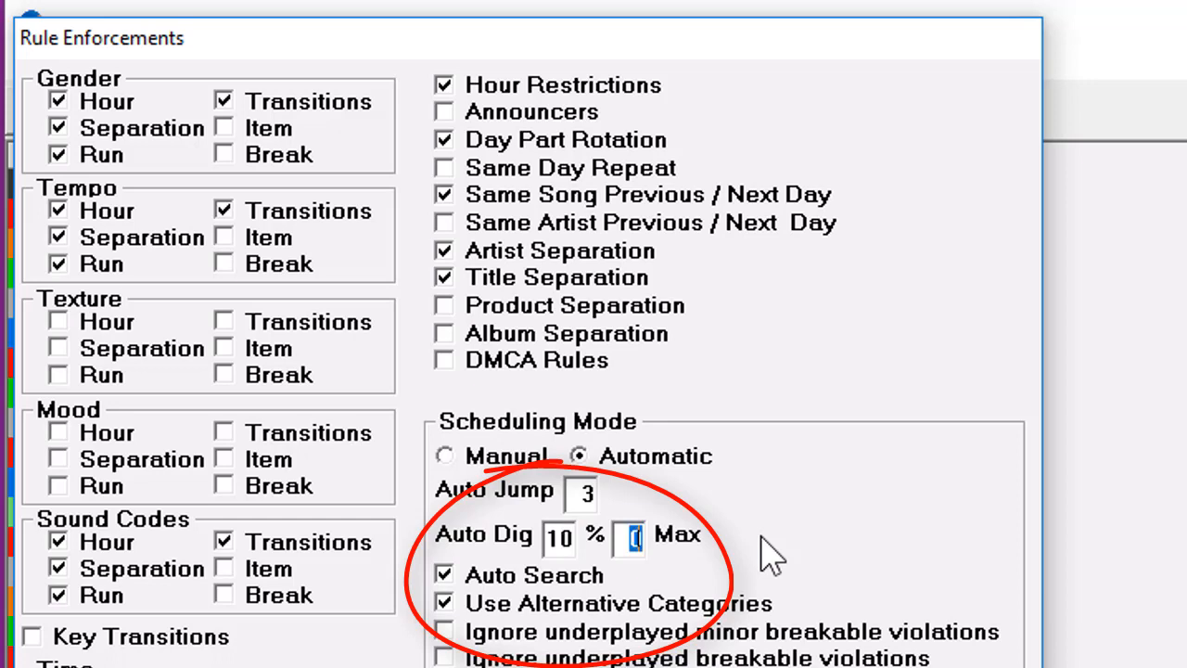
pyautogui.write('25')
pyautogui.press('Tab')
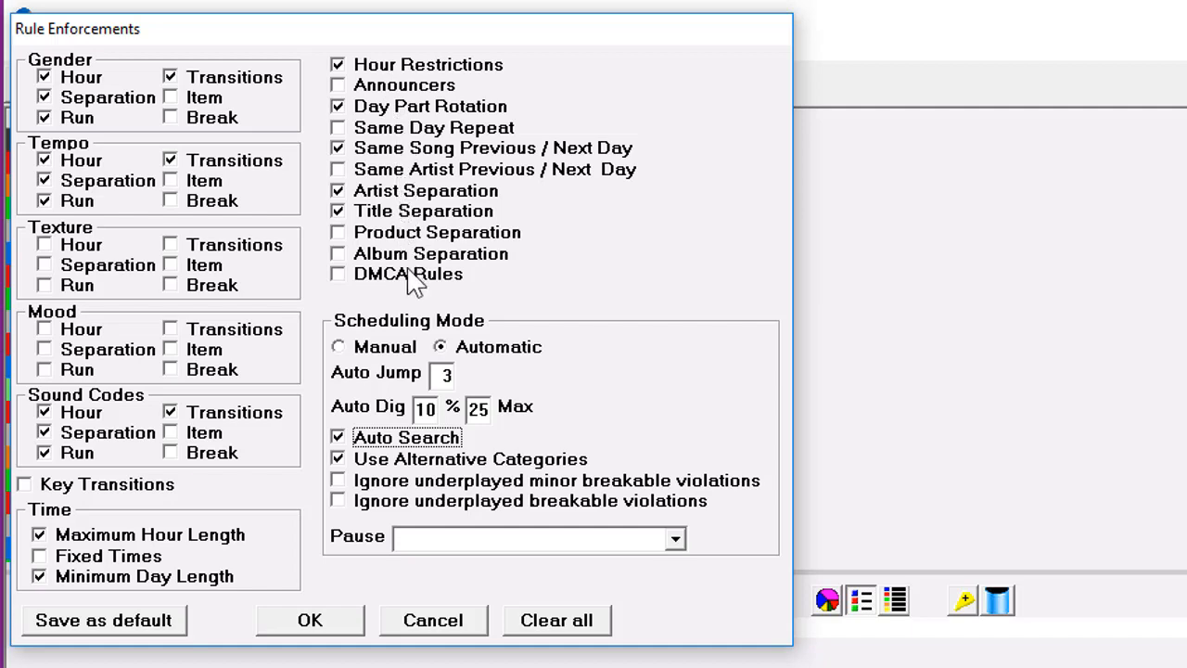
# Save the rule enforcements as the default and save the completed 18 Oct 2017 schedule.
pyautogui.click(147, 620)
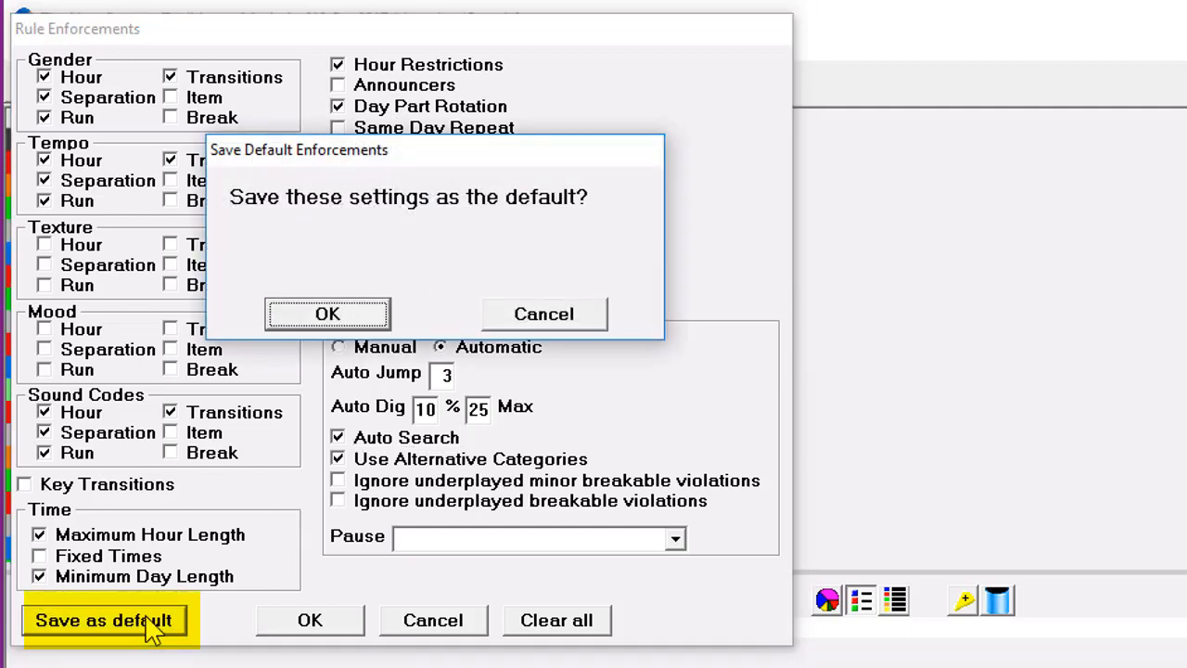
pyautogui.click(390, 312)
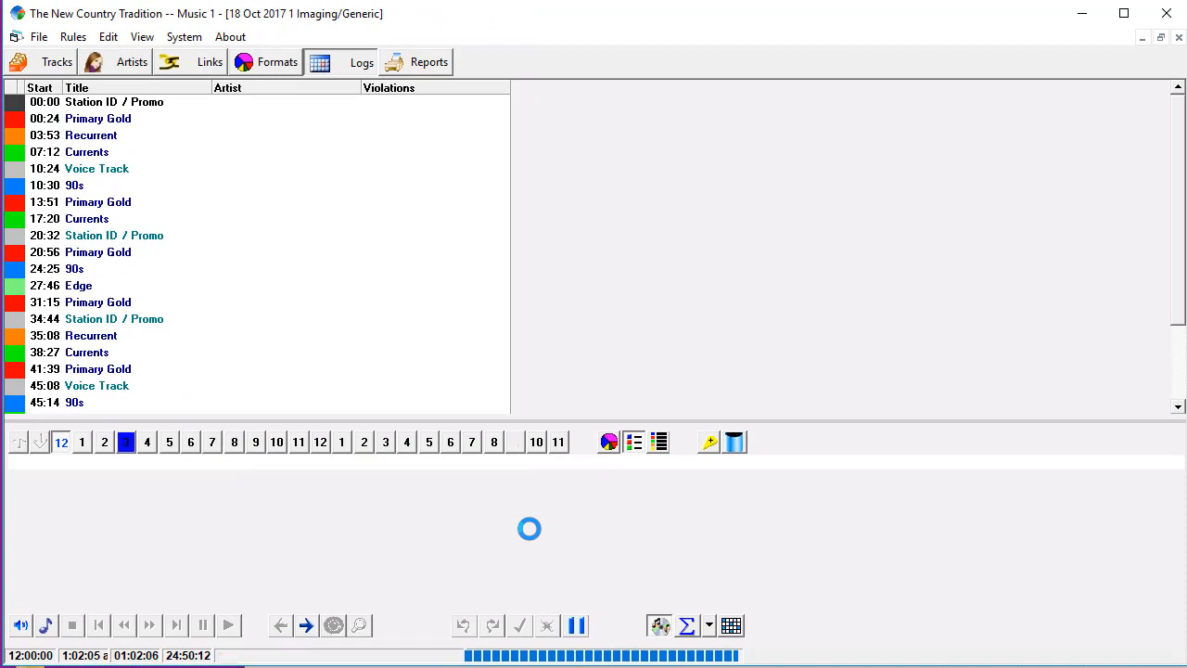
pyautogui.click(223, 230)
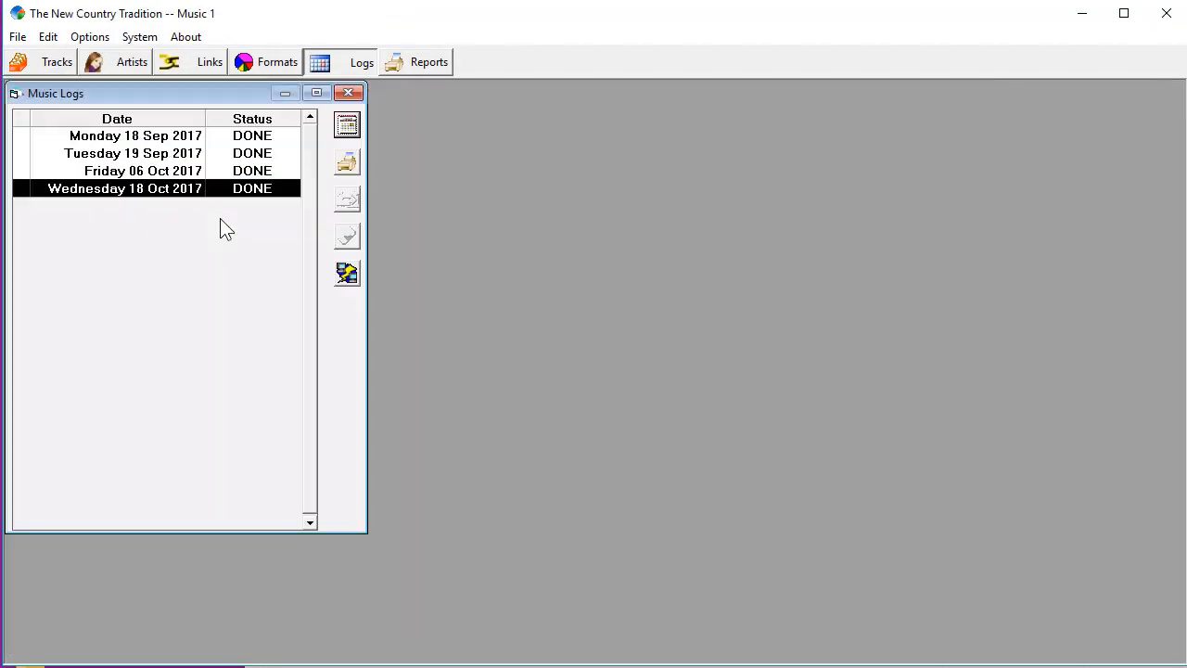
# Create the Thursday, October 19, 2017 log with the Weeday New Traditional format, schedule it automatically and keep it open for editing.
pyautogui.click(349, 127)
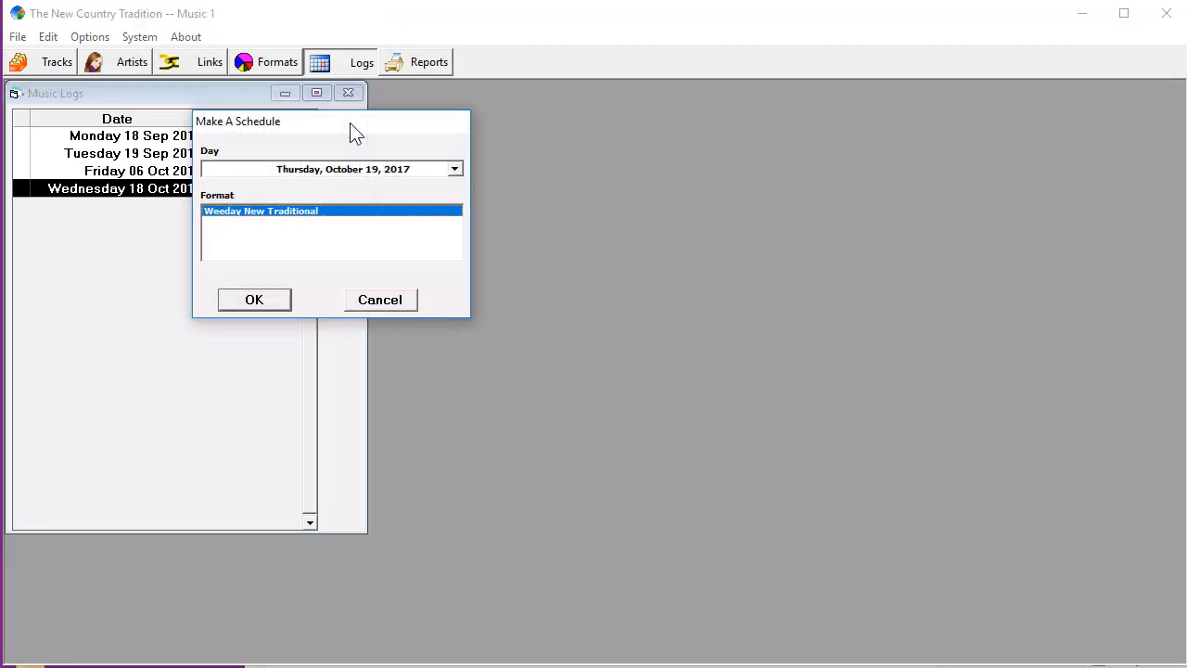
pyautogui.click(280, 301)
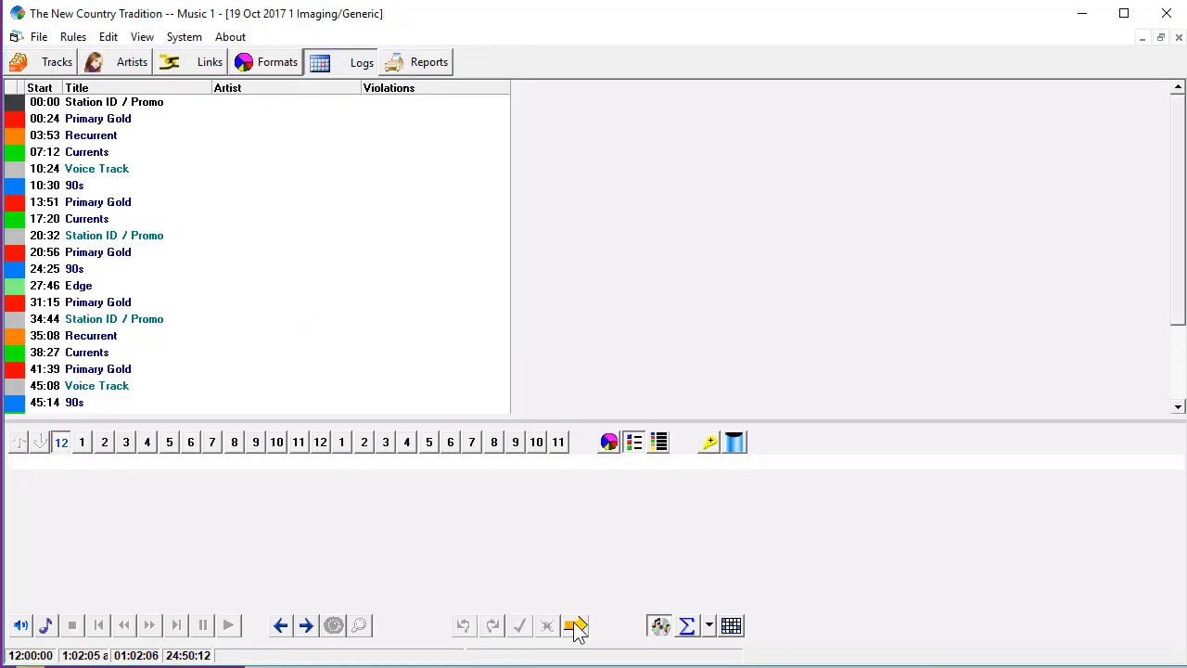
pyautogui.click(576, 625)
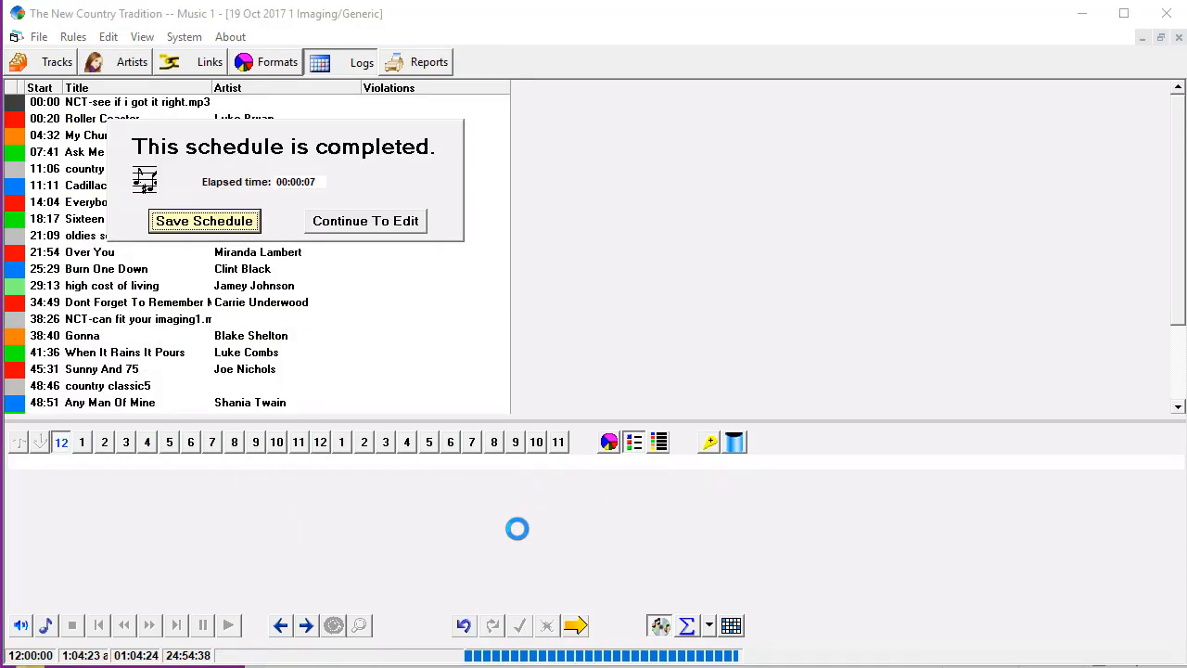
pyautogui.click(350, 232)
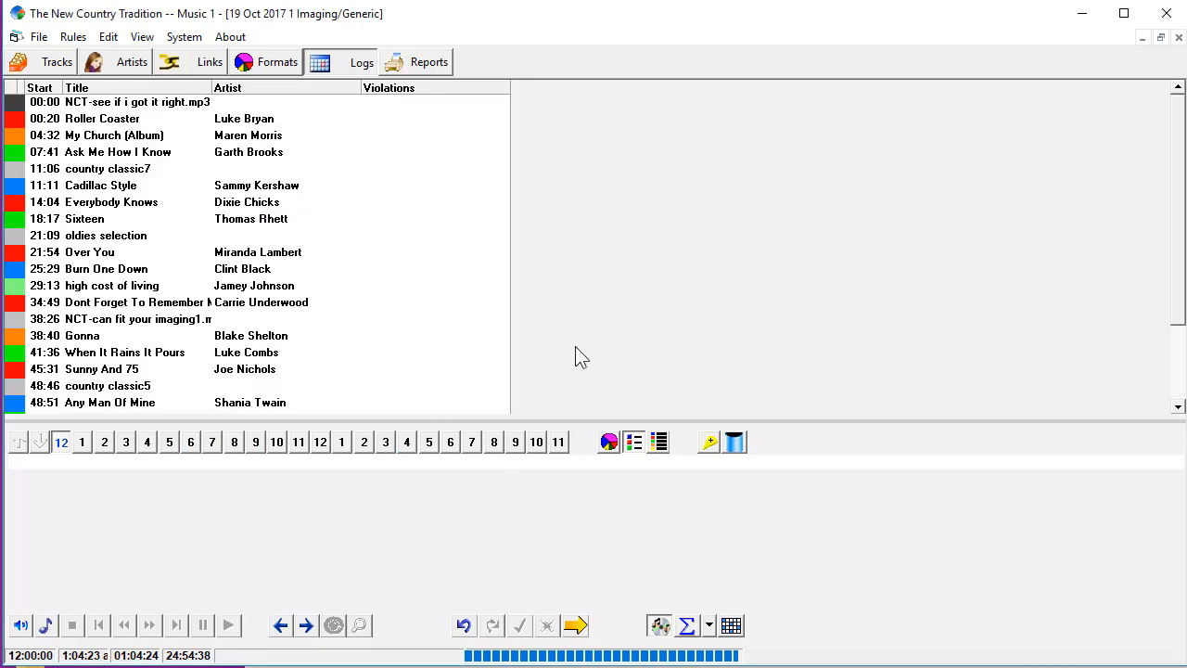
# Show the full day's log with a wider Start column and examine the scheduled tracks beyond the first hour.
pyautogui.click(661, 448)
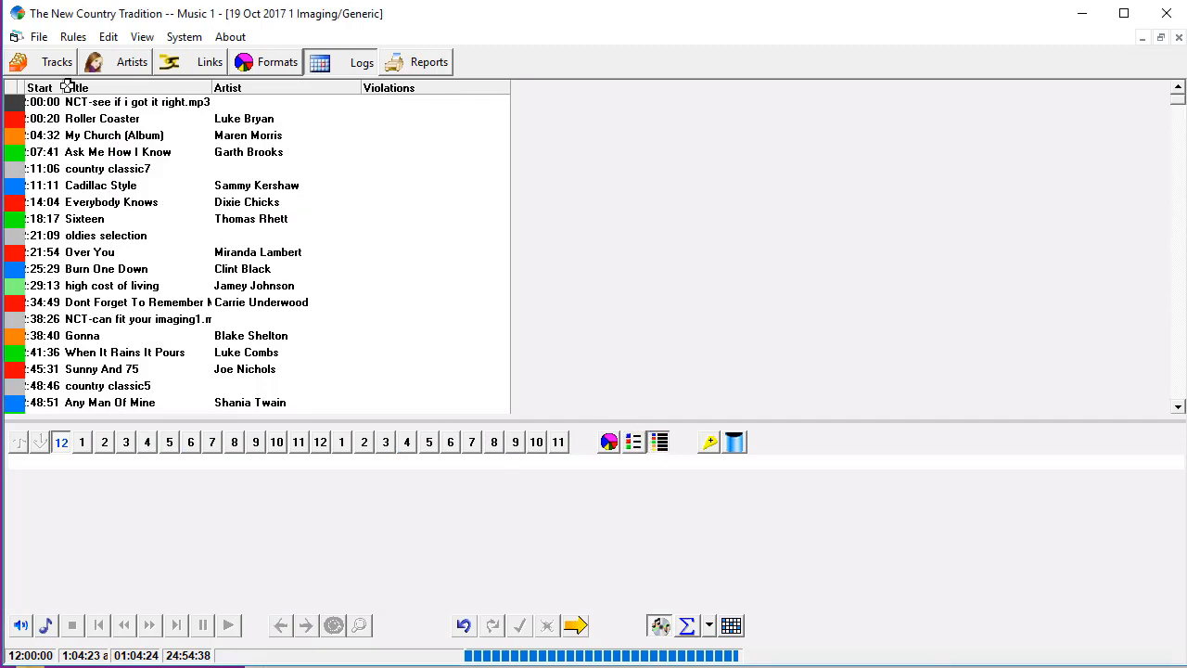
pyautogui.moveTo(119, 90); pyautogui.dragTo(119, 90)
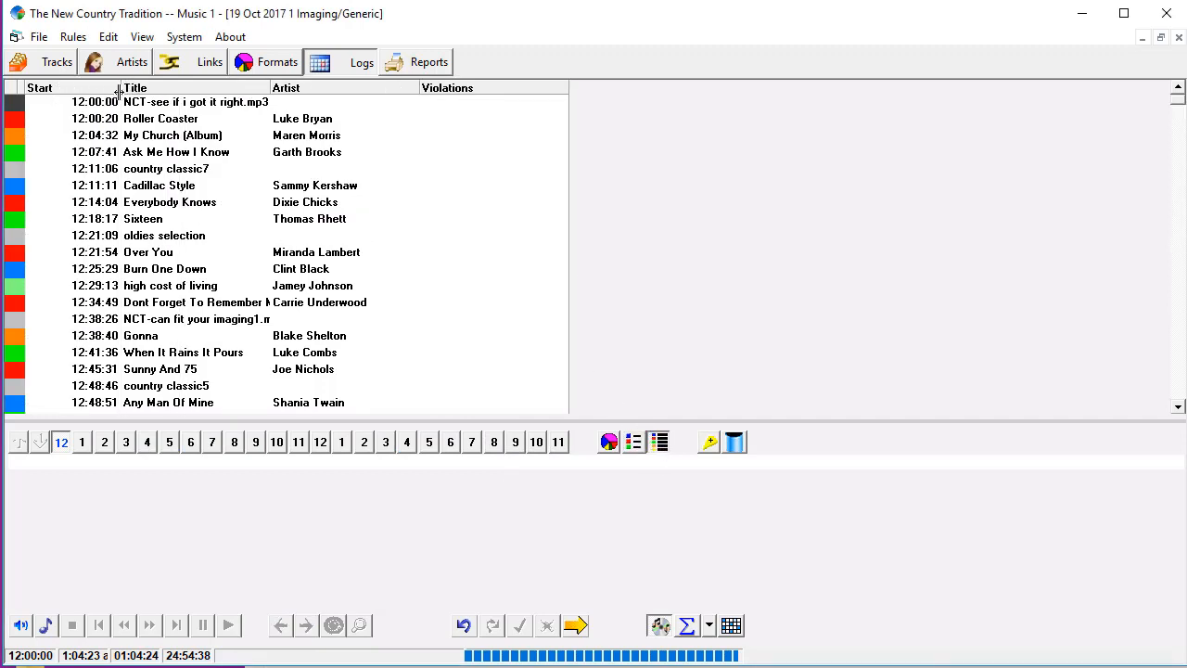
pyautogui.scroll(-20, 1180, 397)
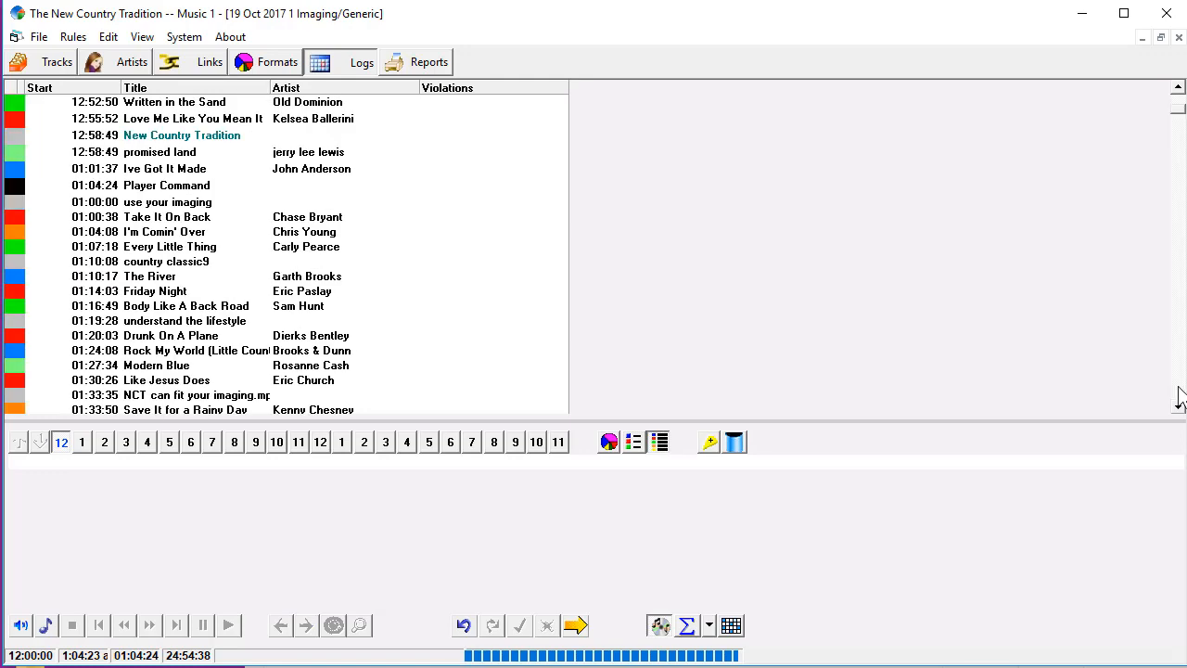
# Check the Violations column of the 19 Oct 2017 log for every hour through the end of the day.
pyautogui.scroll(-20, 1180, 397)
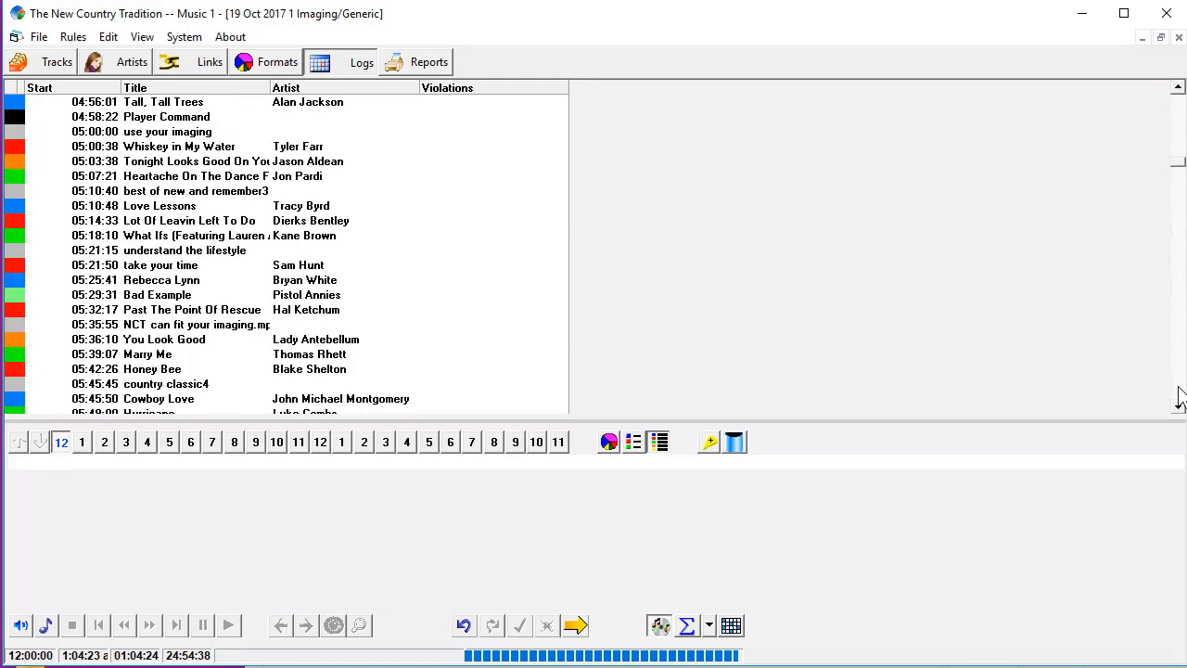
pyautogui.scroll(-9, 1179, 397)
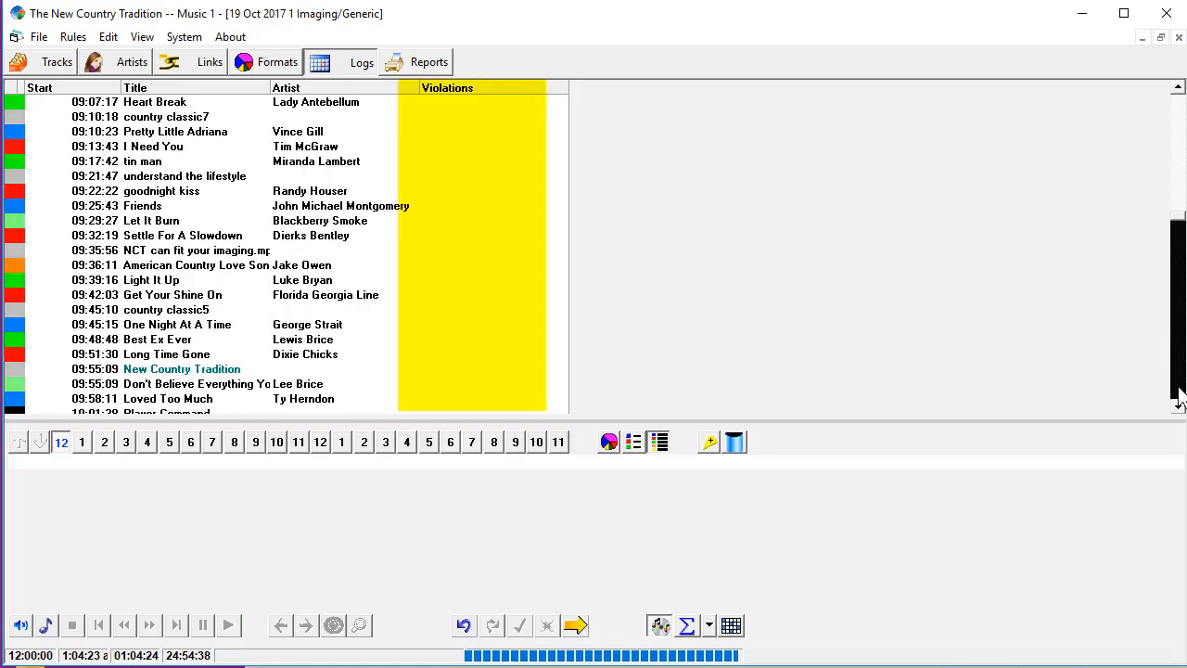
pyautogui.scroll(-18, 1180, 396)
pyautogui.scroll(-20, 1180, 397)
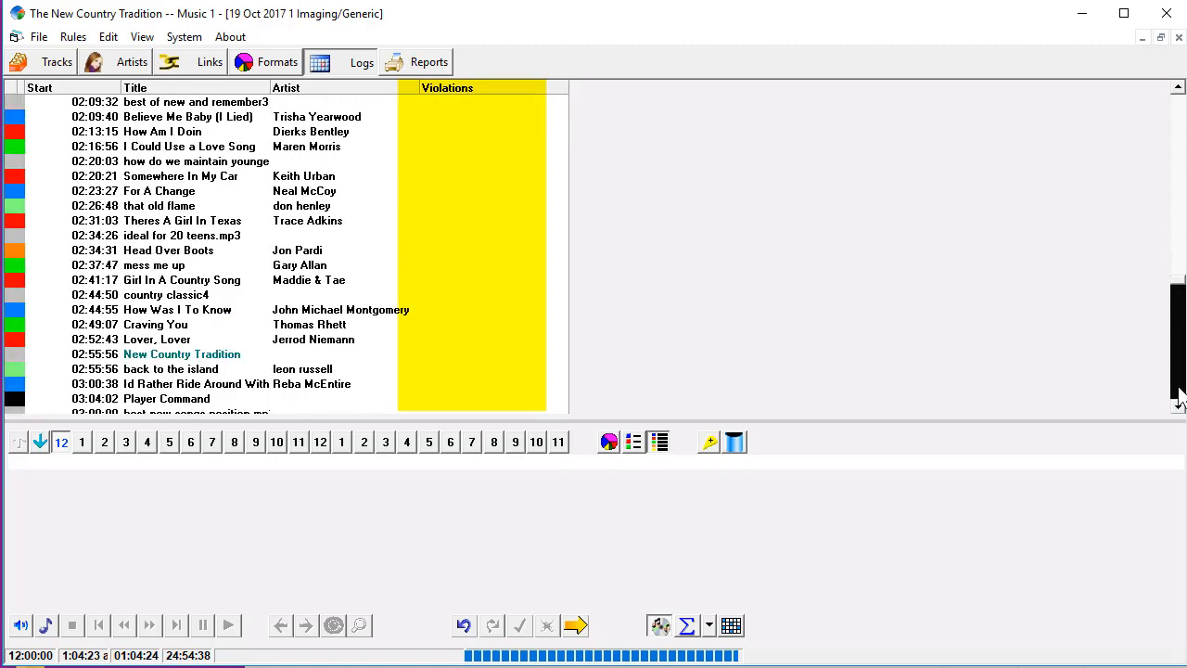
pyautogui.scroll(-10, 1179, 395)
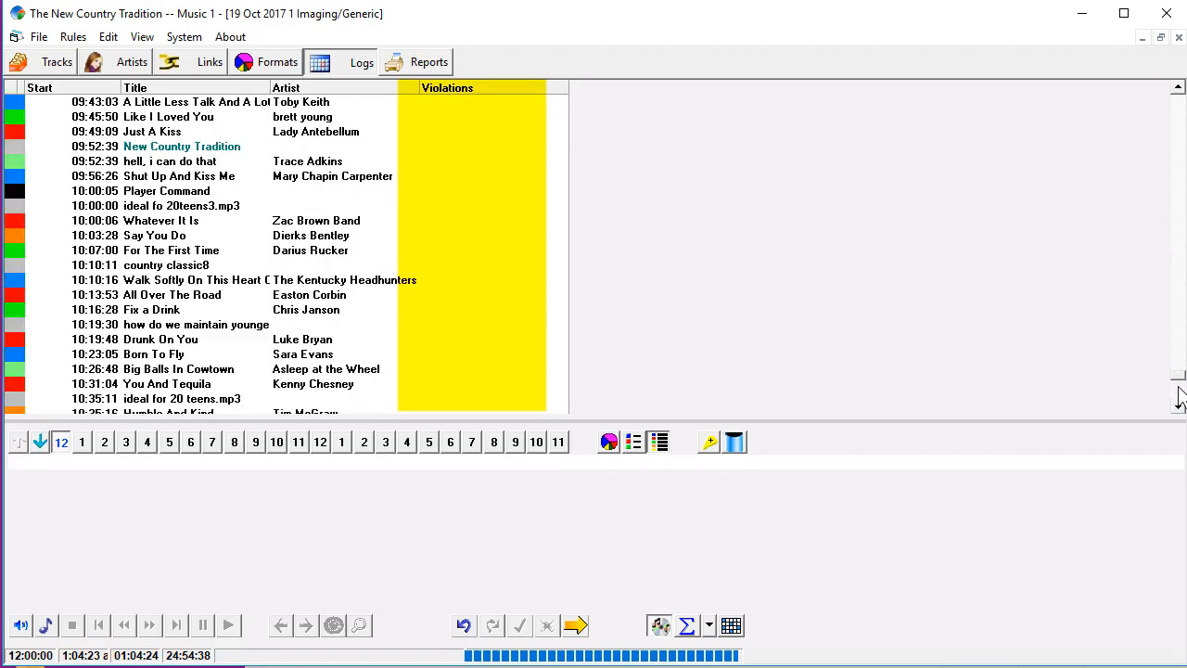
pyautogui.scroll(-8, 1178, 408)
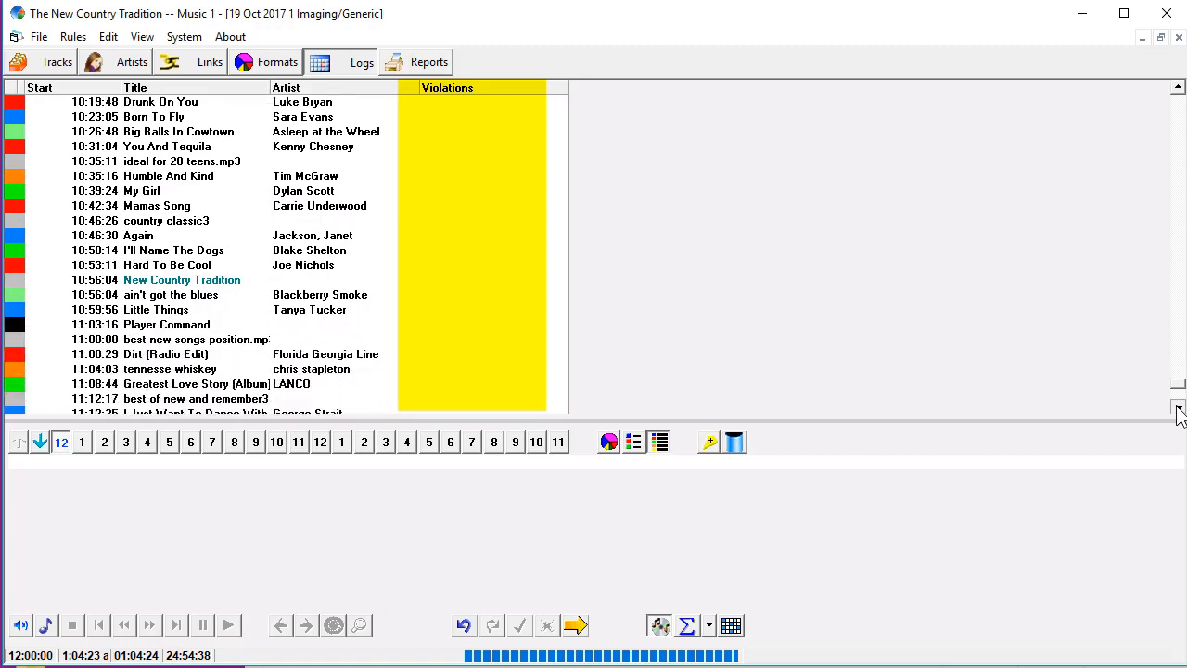
pyautogui.scroll(-4, 1178, 408)
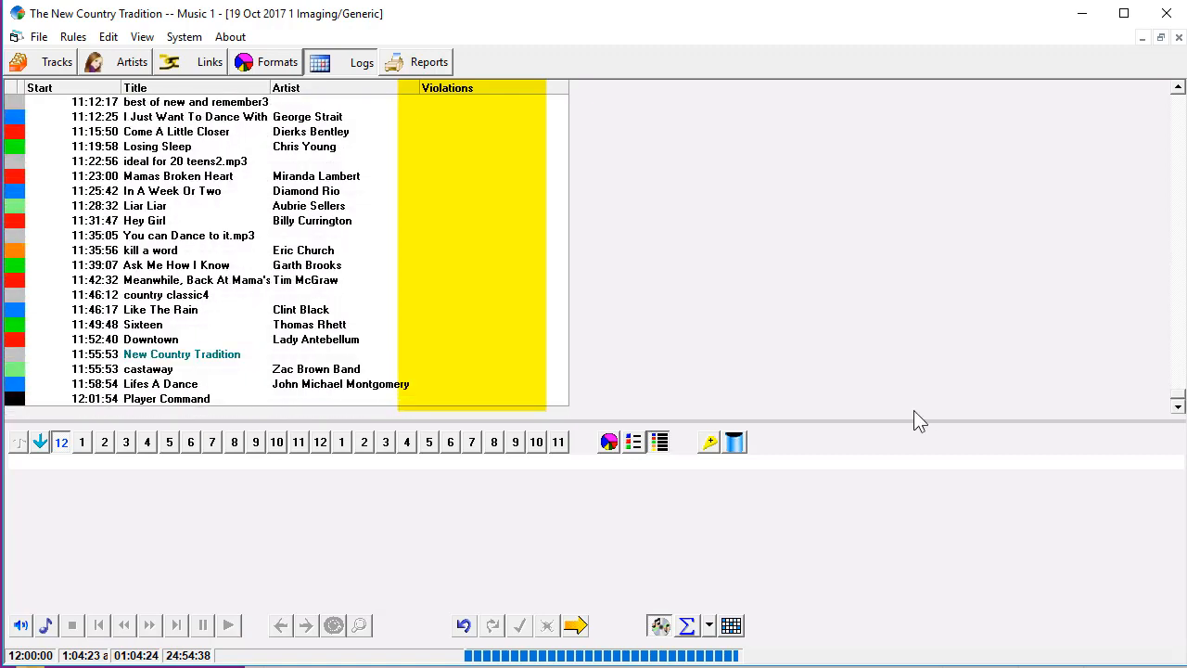
# Finish scheduling the 19 Oct 2017 log and save the completed schedule.
pyautogui.click(575, 625)
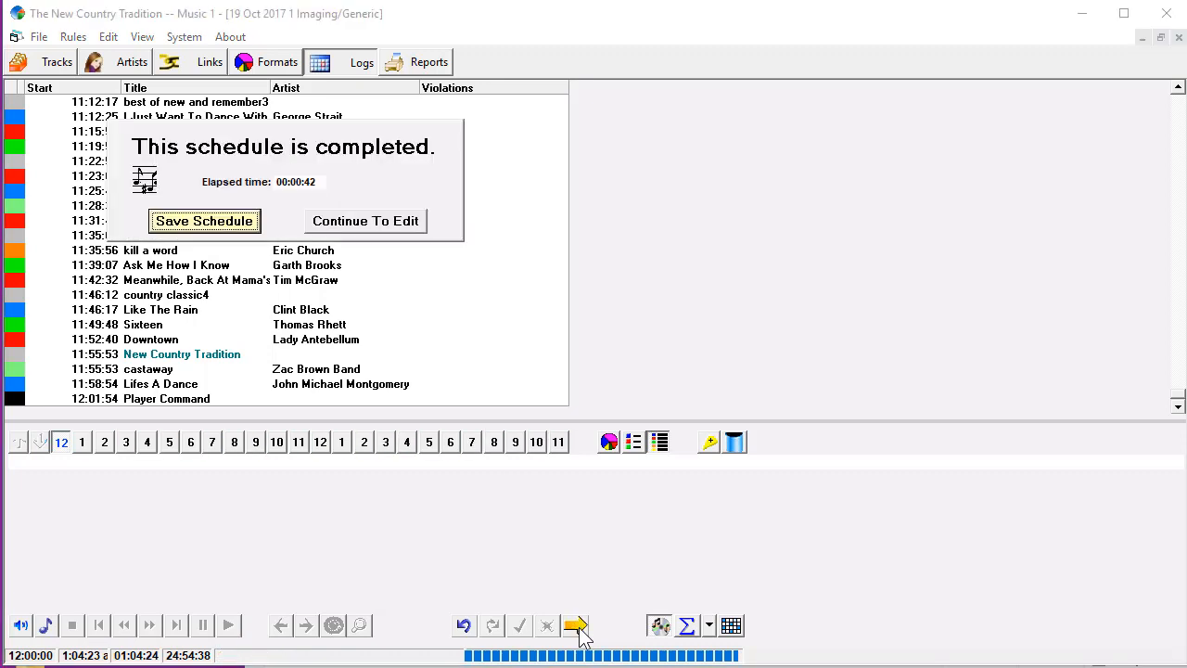
pyautogui.click(205, 221)
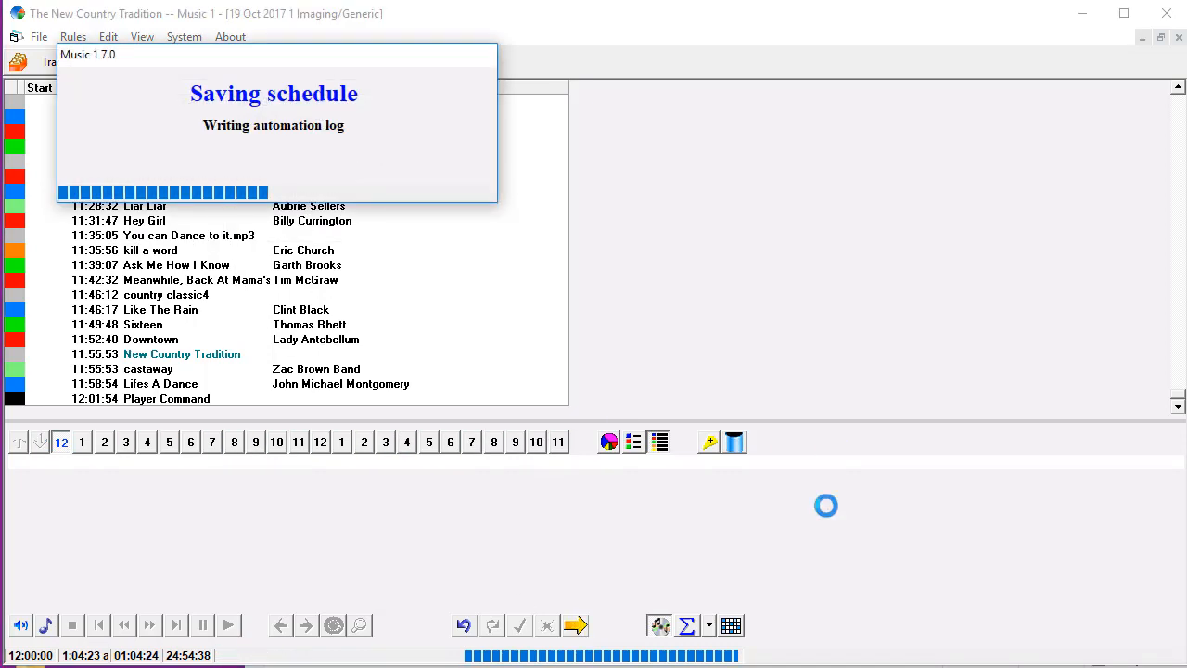